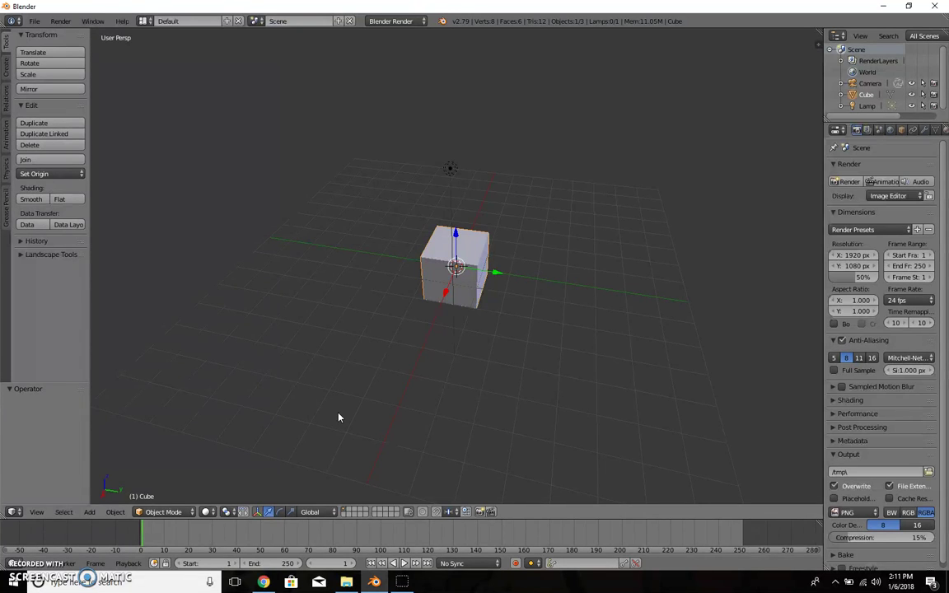
- Switch the render engine to Cycles Render
click(403, 22)
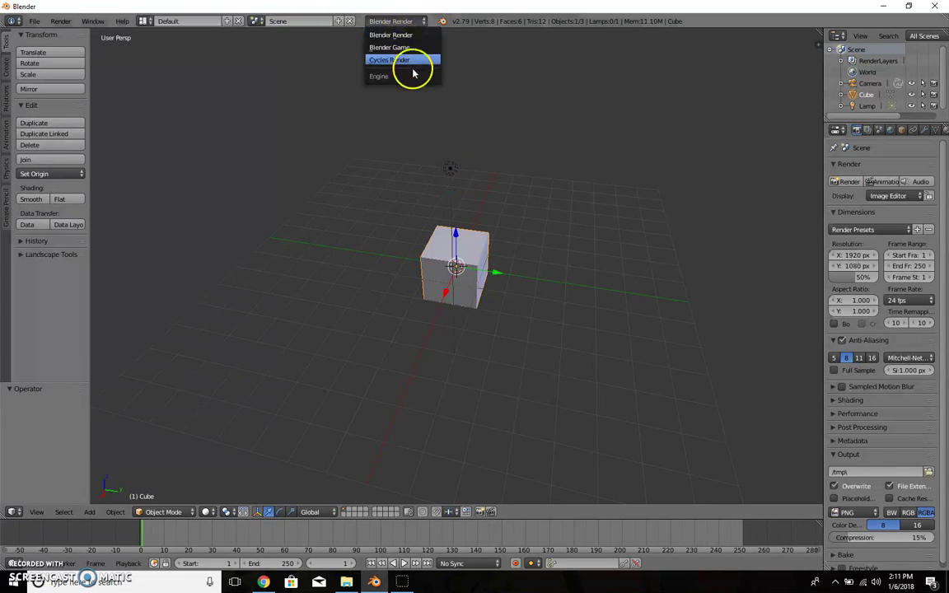
click(412, 61)
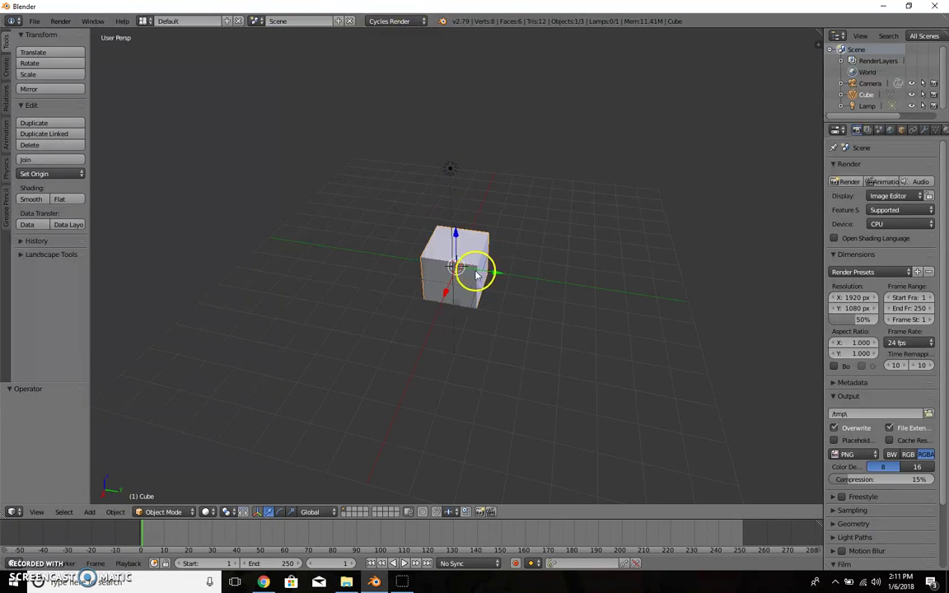
- Add a Subdivision Surface modifier to the cube and set its view subdivisions to 2
scroll(476, 275, up, 4)
scroll(489, 318, up, 2)
middle_drag(490, 318, 396, 335)
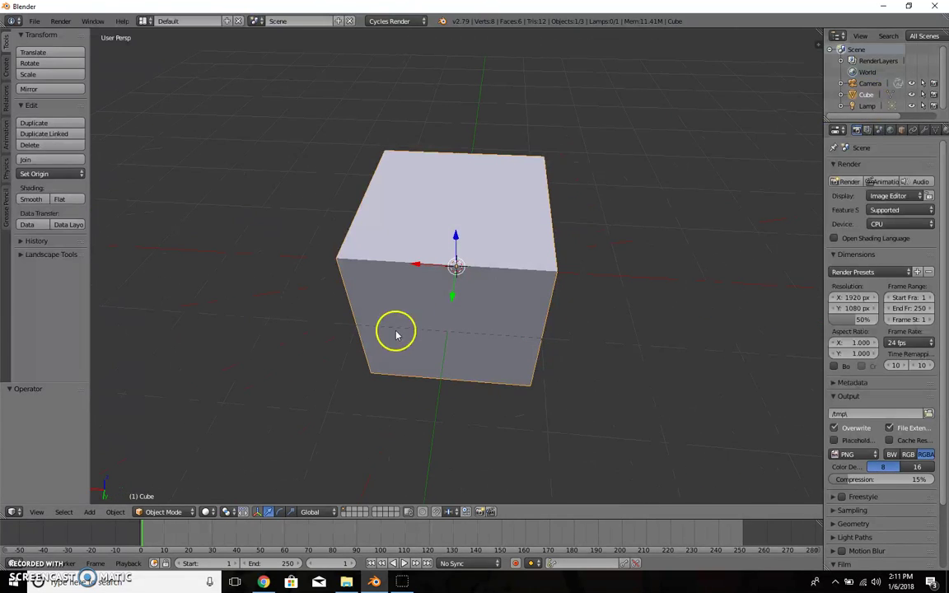
click(923, 130)
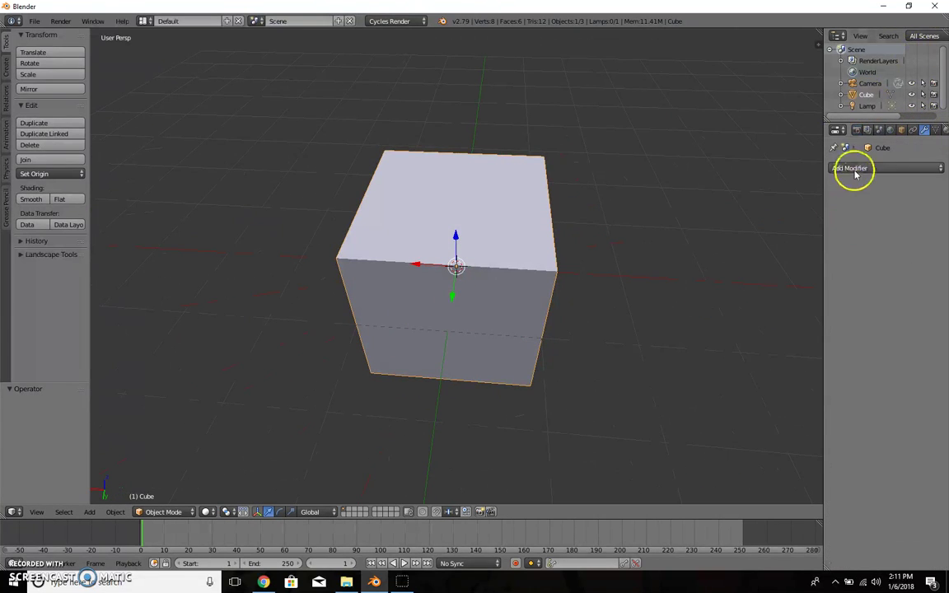
click(854, 169)
click(741, 357)
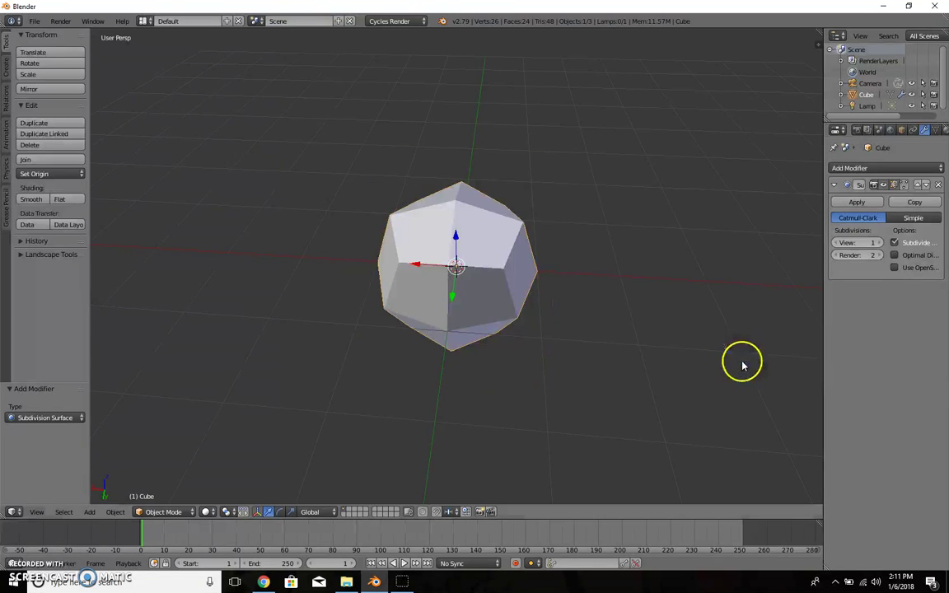
click(880, 243)
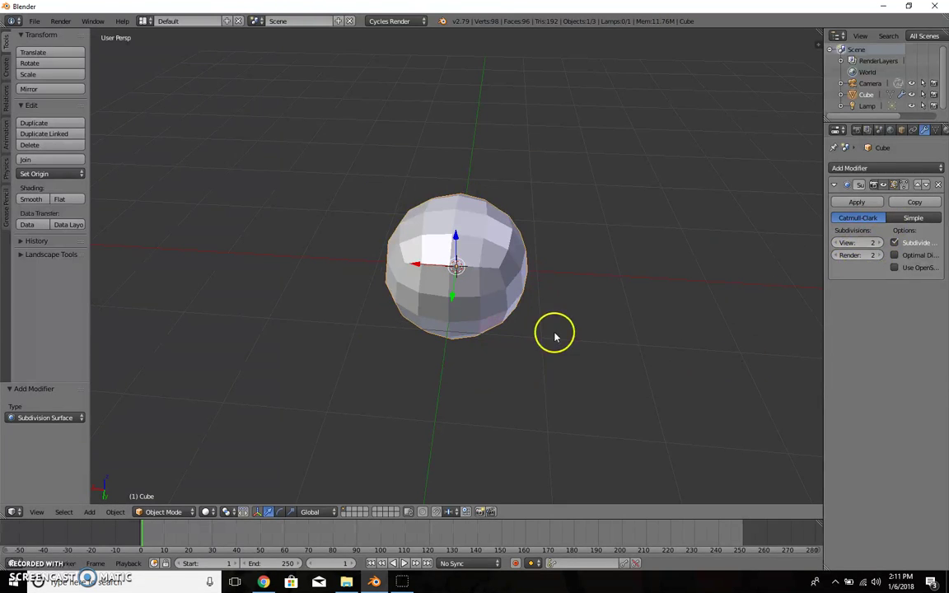
- In Edit Mode, add two loop cuts to the cube and slide one close to each end along the X axis
middle_drag(556, 333, 587, 333)
key(Tab)
key(ctrl+r)
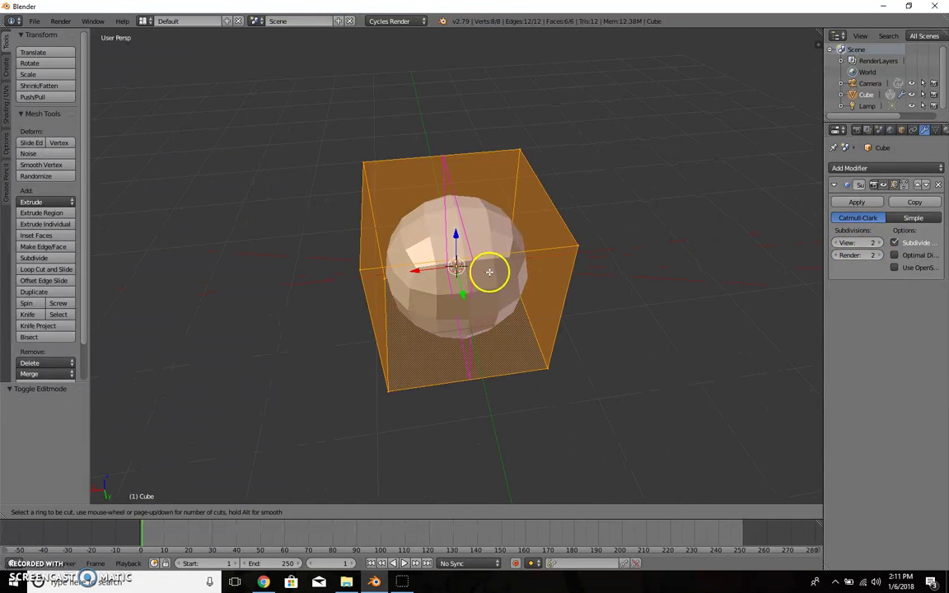
click(475, 253)
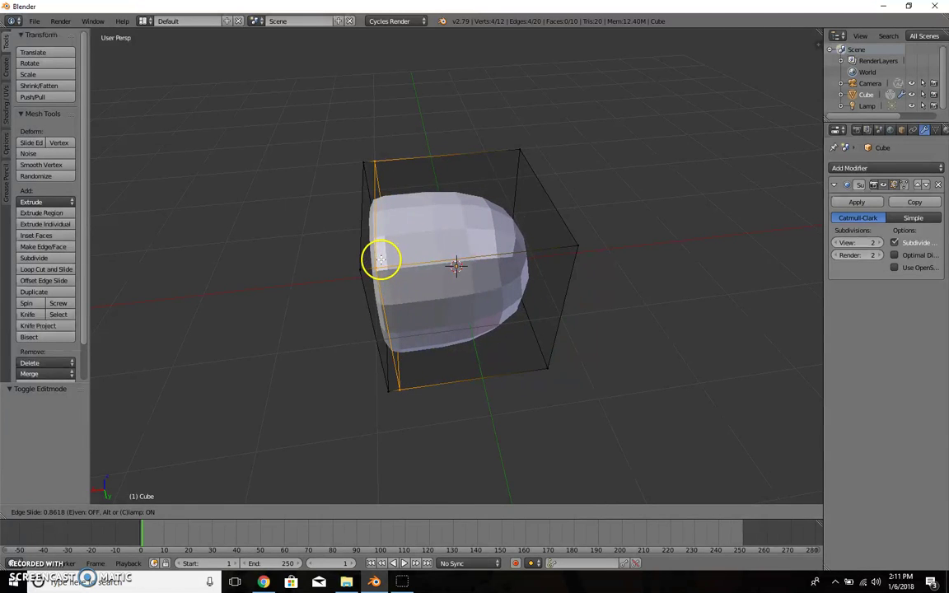
click(381, 256)
key(ctrl+r)
click(479, 245)
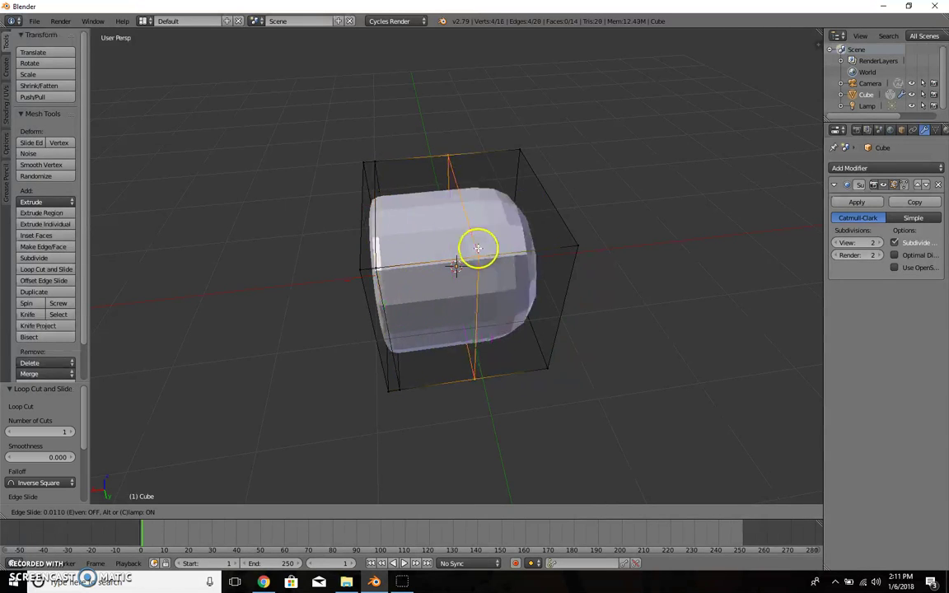
click(562, 231)
- Add two more loop cuts to the cube, sliding one close to each side along the Y axis
middle_drag(562, 231, 447, 282)
key(ctrl+r)
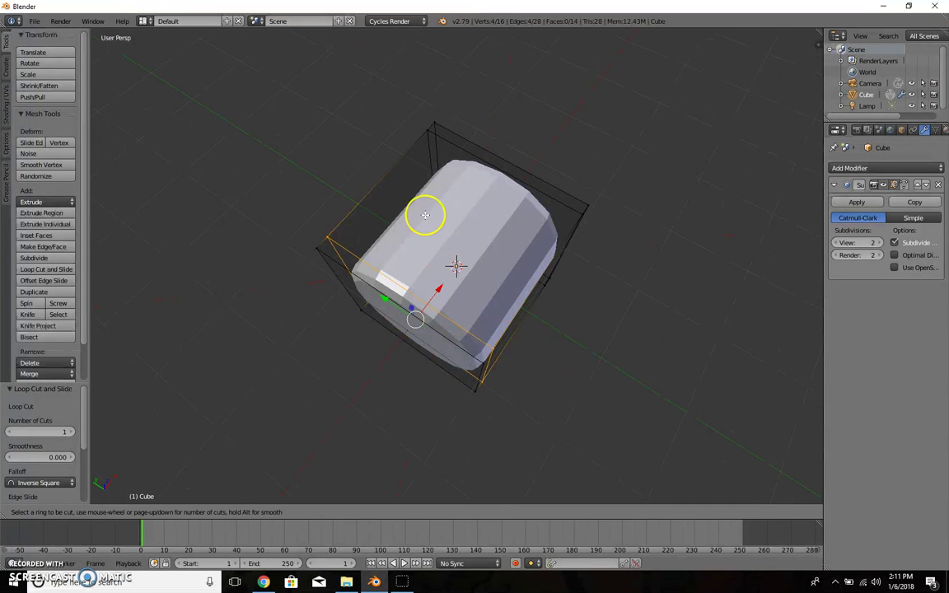
key(Escape)
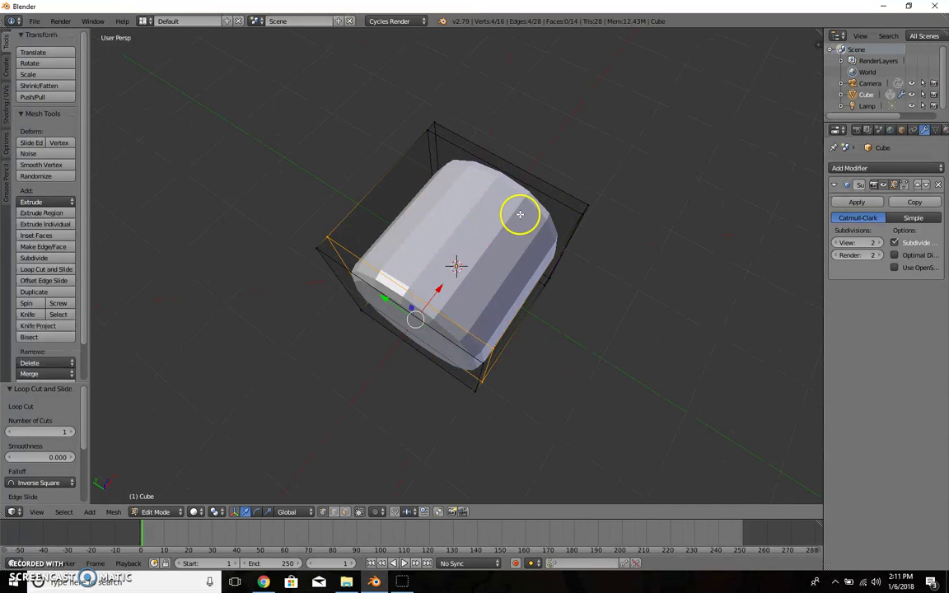
middle_drag(635, 359, 560, 294)
key(ctrl+r)
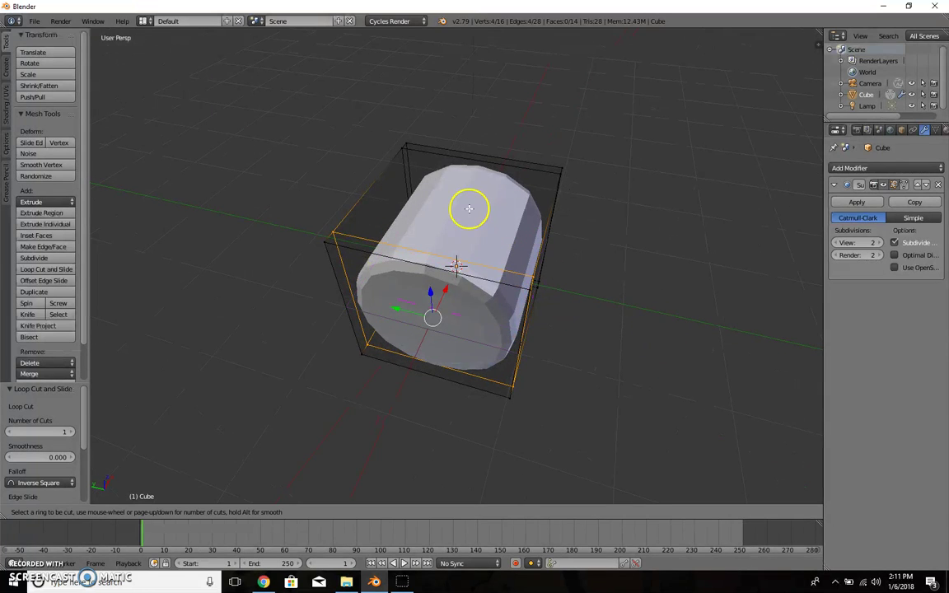
click(474, 165)
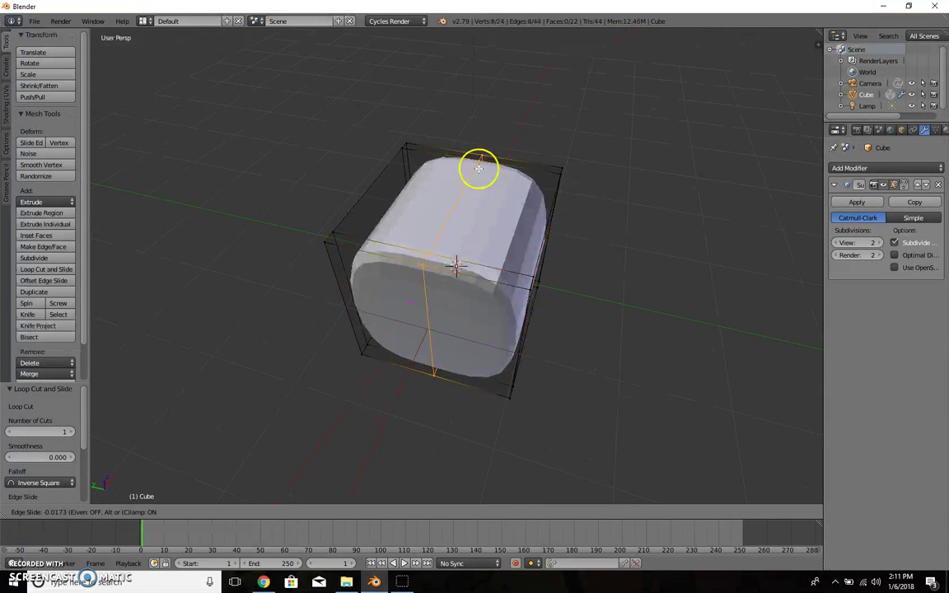
click(405, 172)
key(ctrl+r)
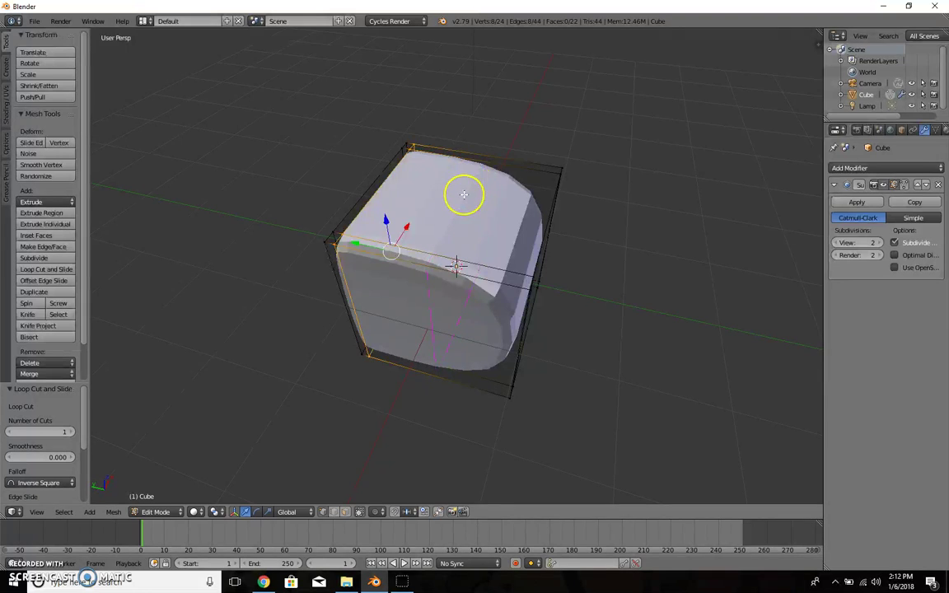
key(ctrl+r)
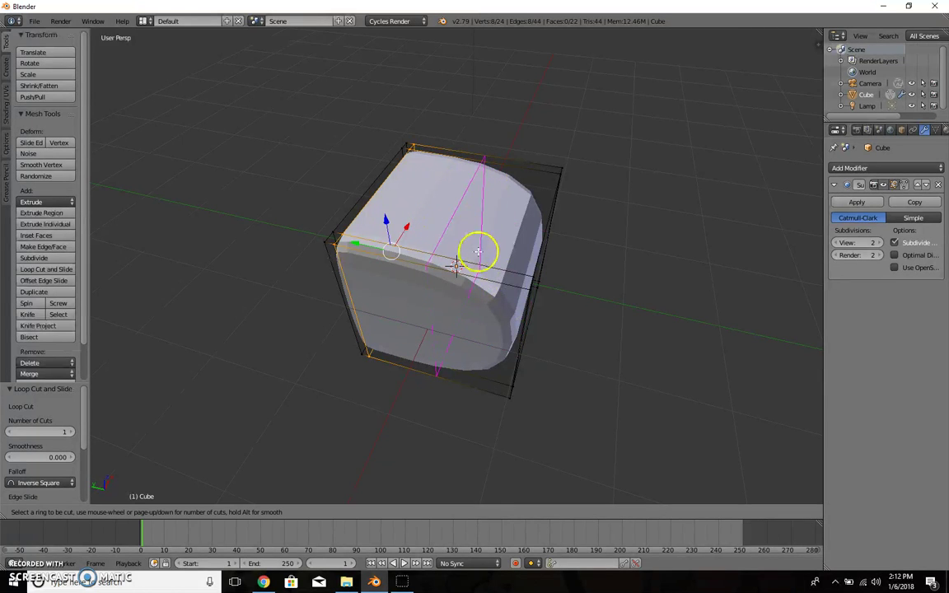
click(479, 248)
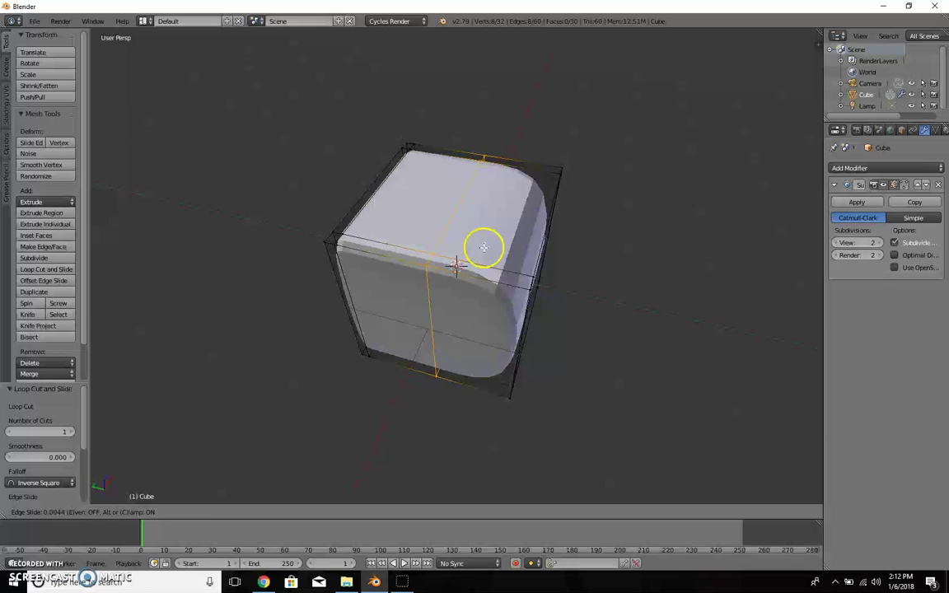
click(568, 248)
- Add two horizontal loop cuts around the cube, sliding one near its top edge and the other near its bottom edge
middle_drag(778, 411, 689, 322)
key(ctrl+r)
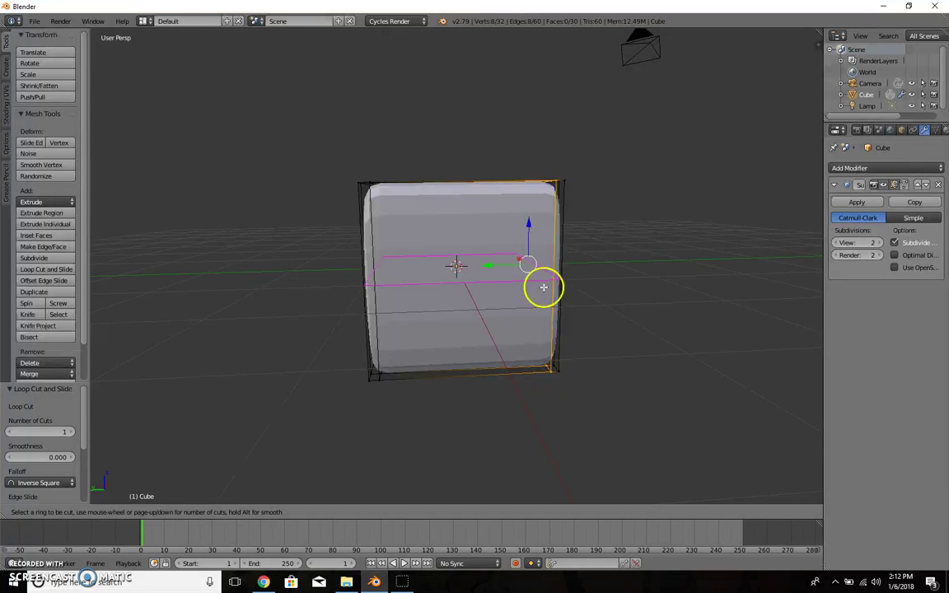
click(566, 262)
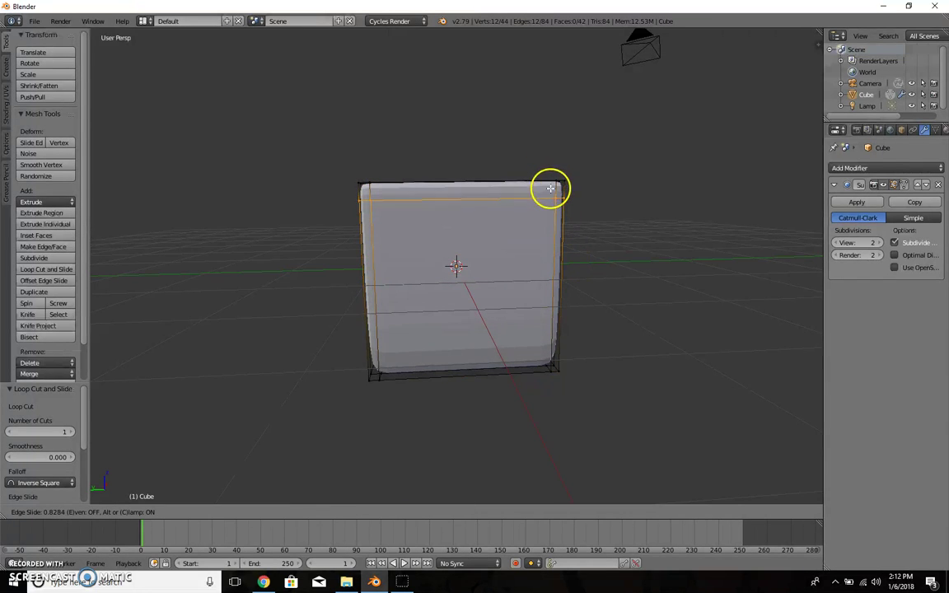
click(551, 189)
key(ctrl+r)
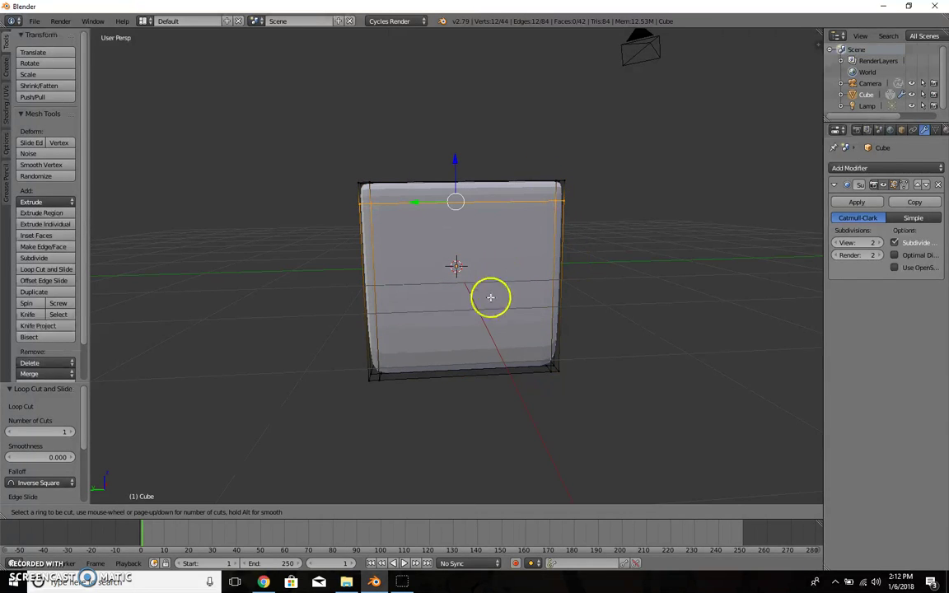
click(565, 315)
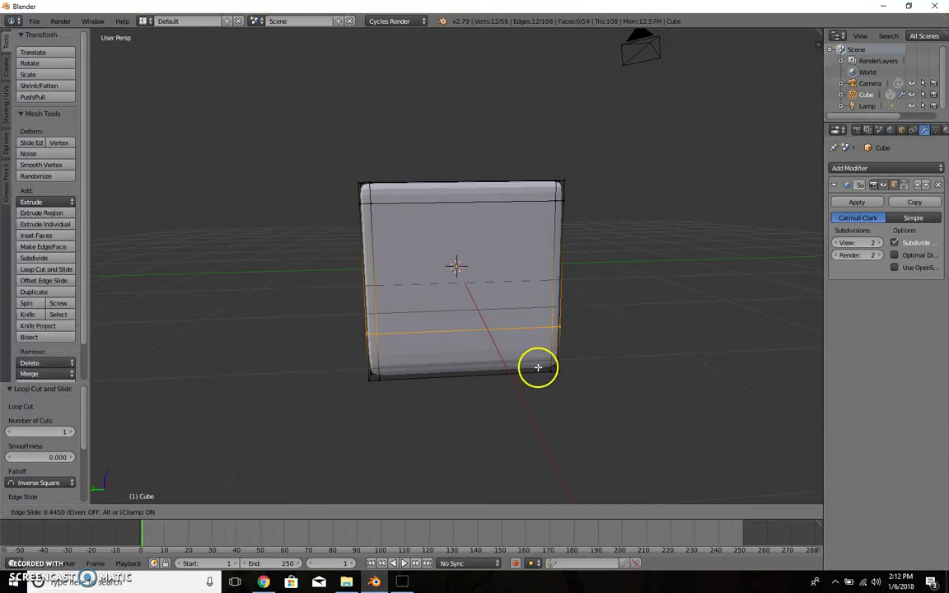
click(526, 383)
- Select the cube's top face in face select mode and scale it to about 0.84 with the Z axis locked
middle_drag(526, 383, 446, 335)
key(Tab)
scroll(446, 335, up, 3)
key(Tab)
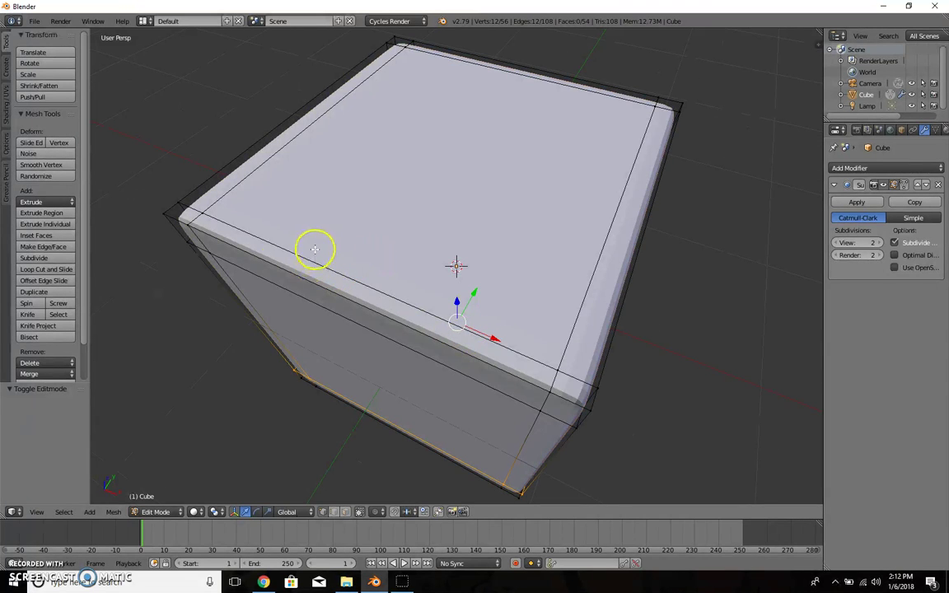
right_click(205, 220)
click(344, 511)
right_click(426, 245)
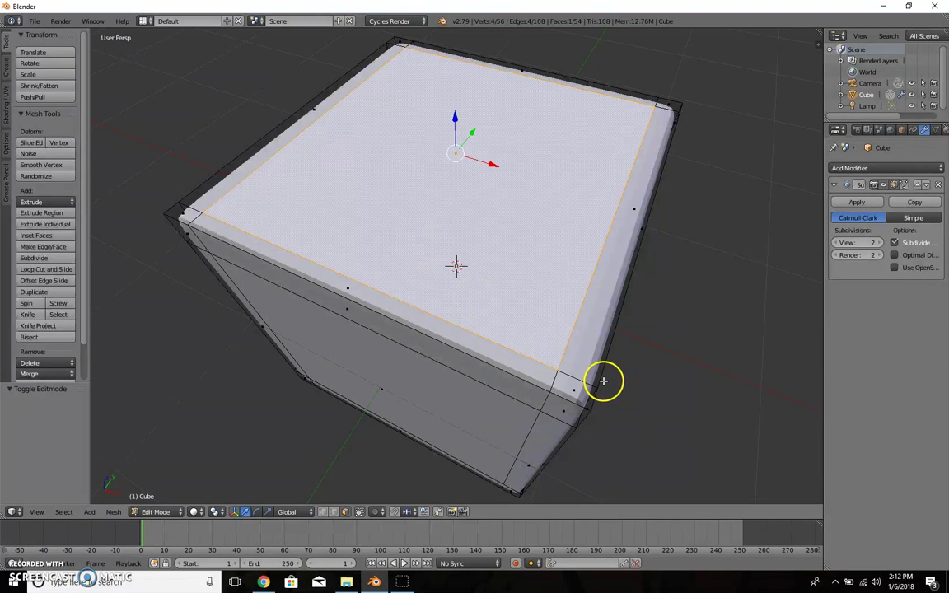
key(s)
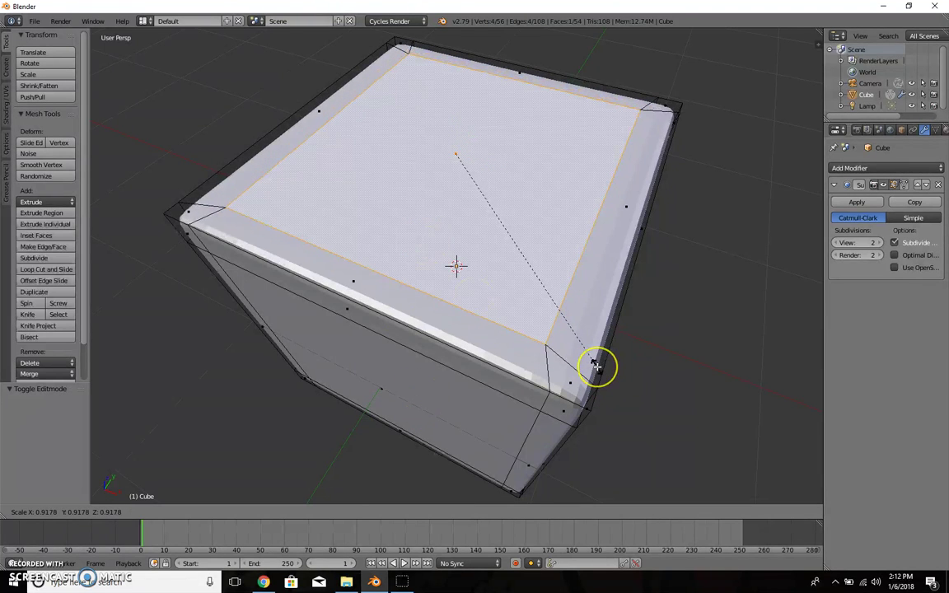
click(619, 413)
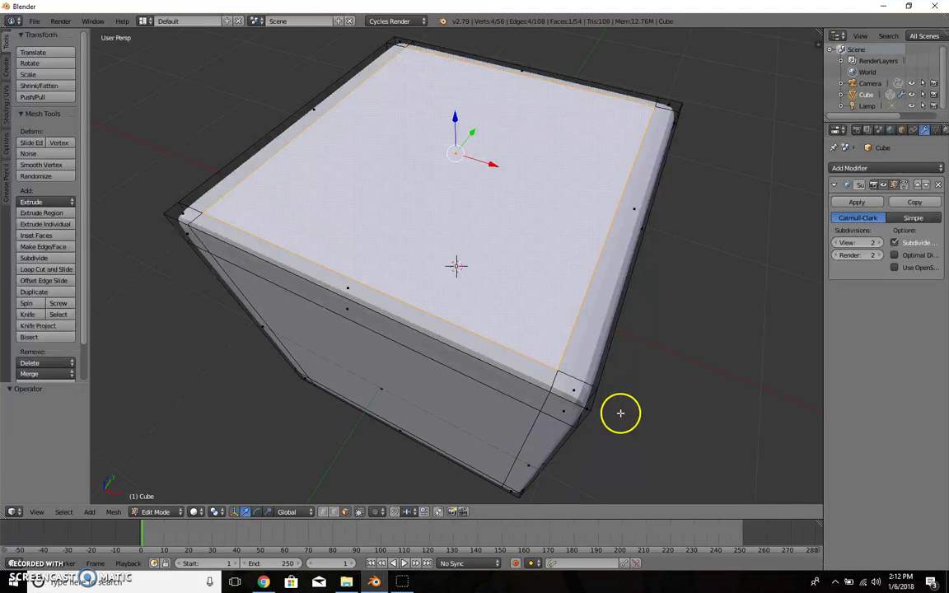
key(s)
key(shift+z)
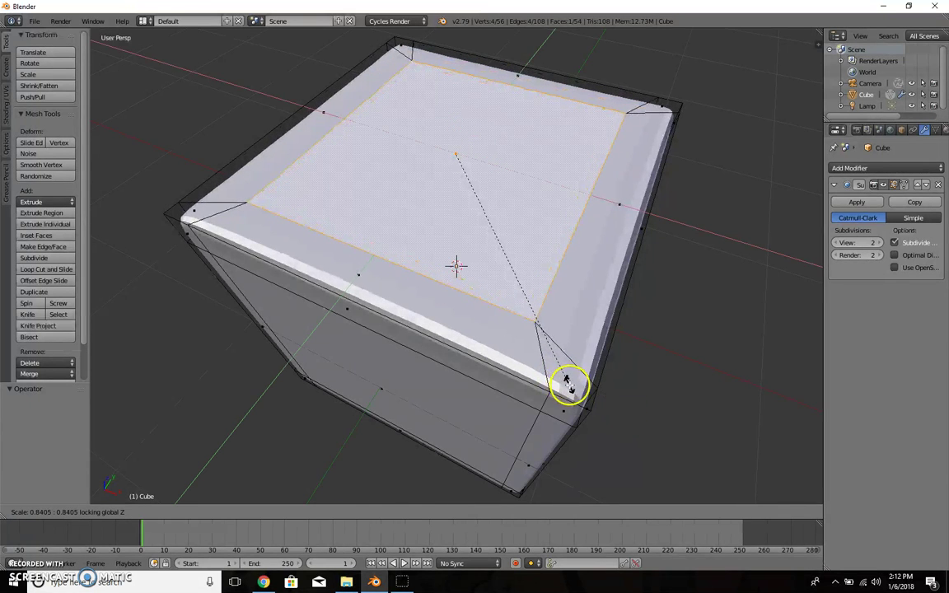
click(567, 381)
- Return the cube to Object Mode and apply its Subdivision Surface modifier
middle_drag(624, 412, 669, 391)
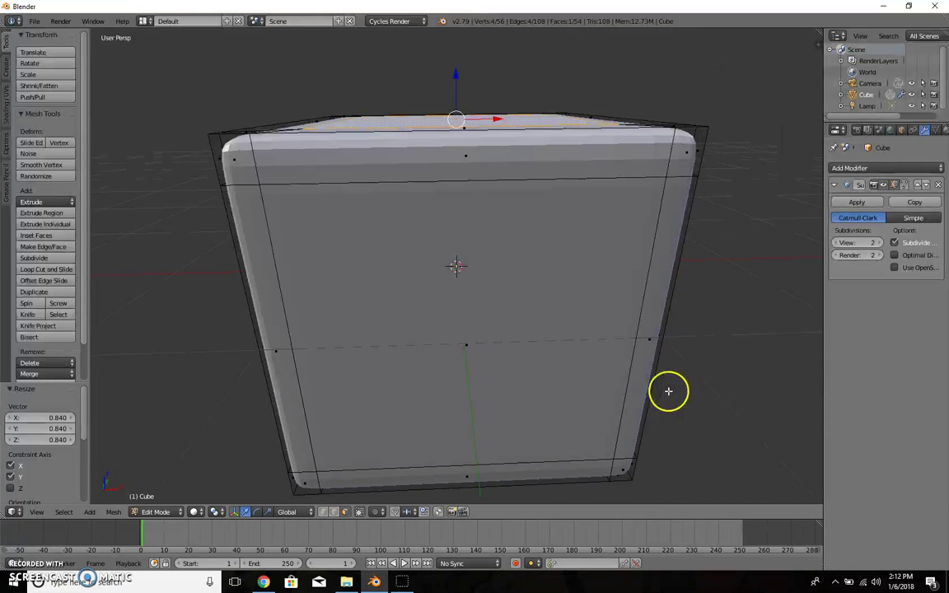
middle_drag(650, 334, 638, 371)
key(Tab)
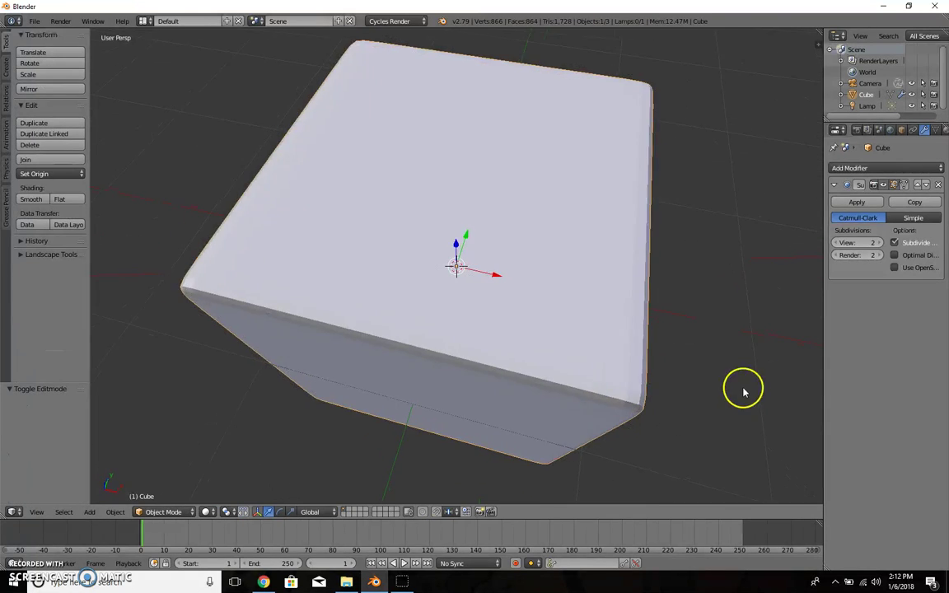
middle_drag(744, 392, 810, 375)
scroll(794, 366, down, 1)
scroll(672, 350, down, 3)
middle_drag(639, 370, 543, 342)
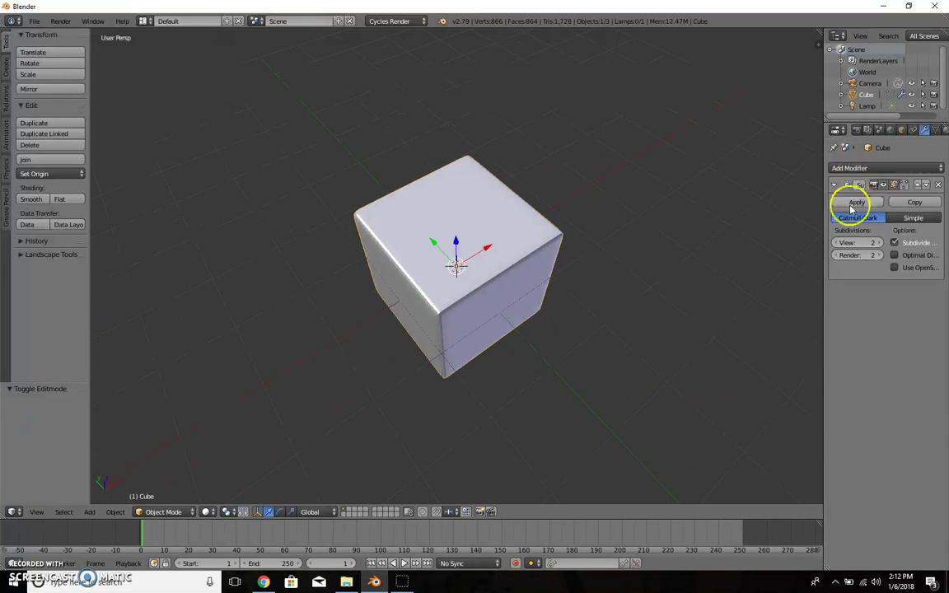
click(863, 203)
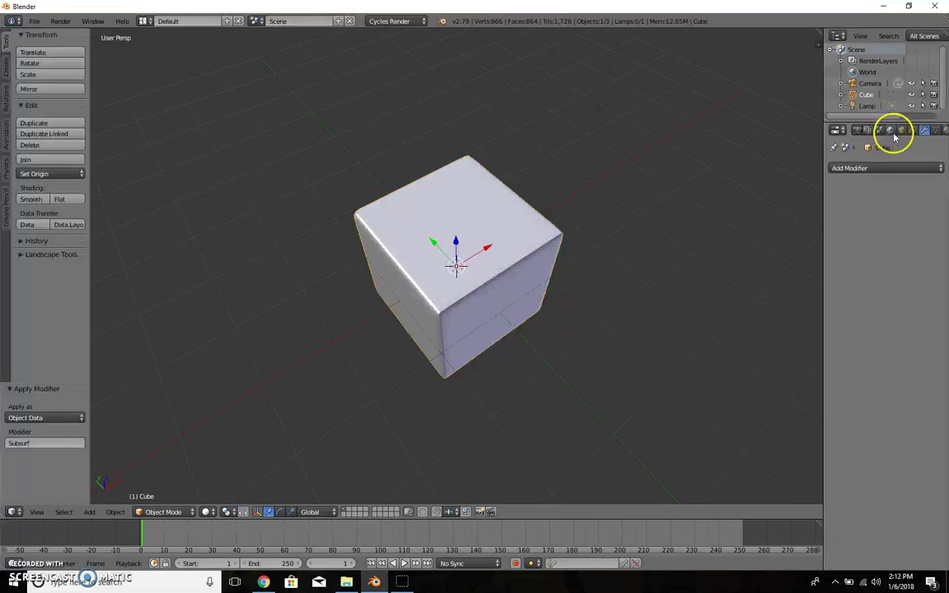
- Set the color input of the cube's Diffuse BSDF material to an Image Texture
click(944, 131)
click(890, 266)
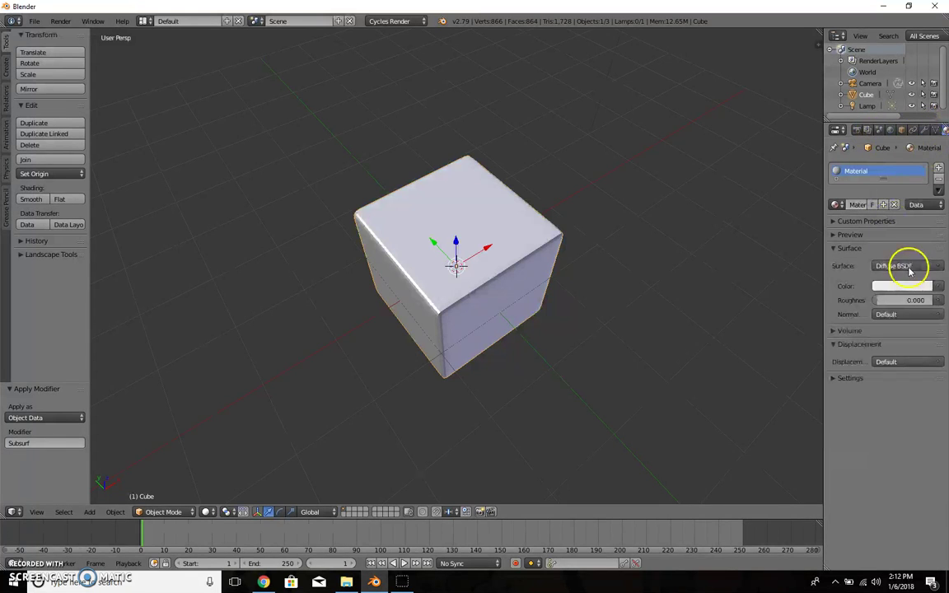
click(928, 265)
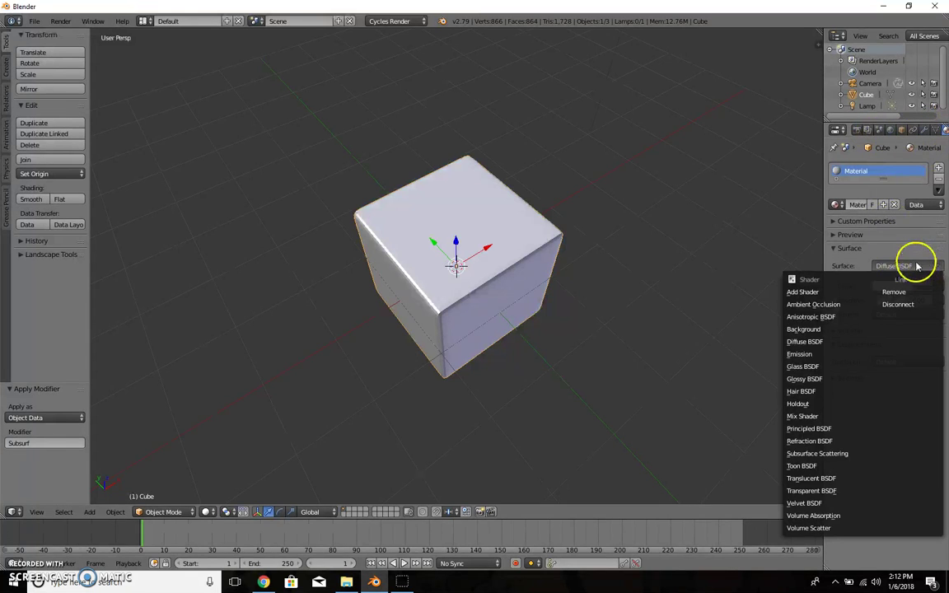
click(916, 265)
click(940, 286)
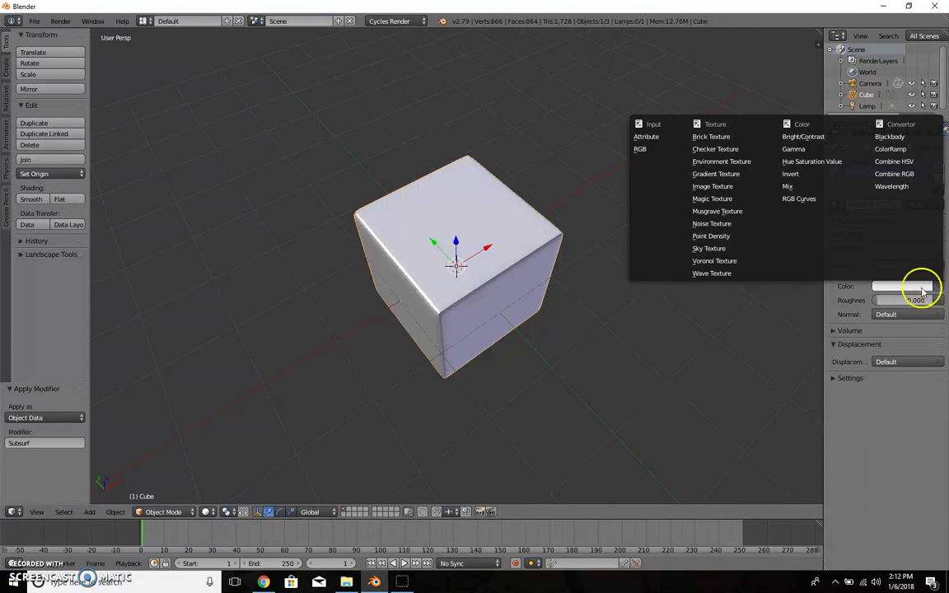
click(742, 184)
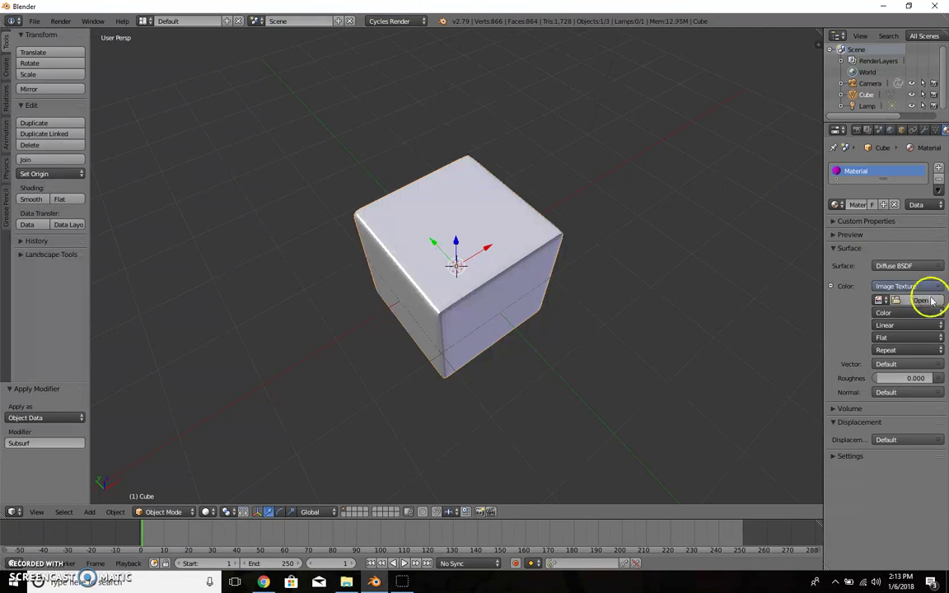
- Load the cube image from the dice folder into the image texture
click(923, 300)
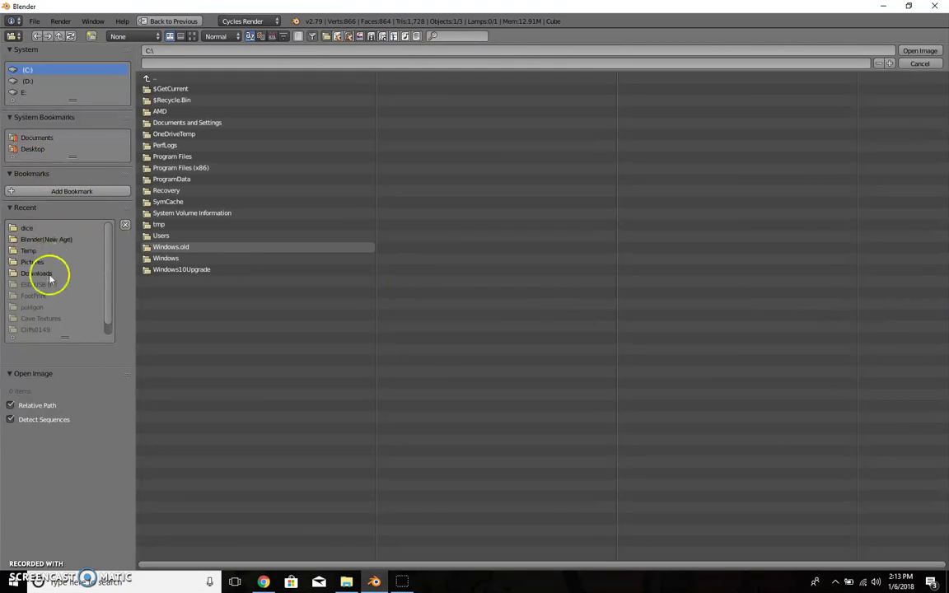
click(42, 229)
double_click(299, 86)
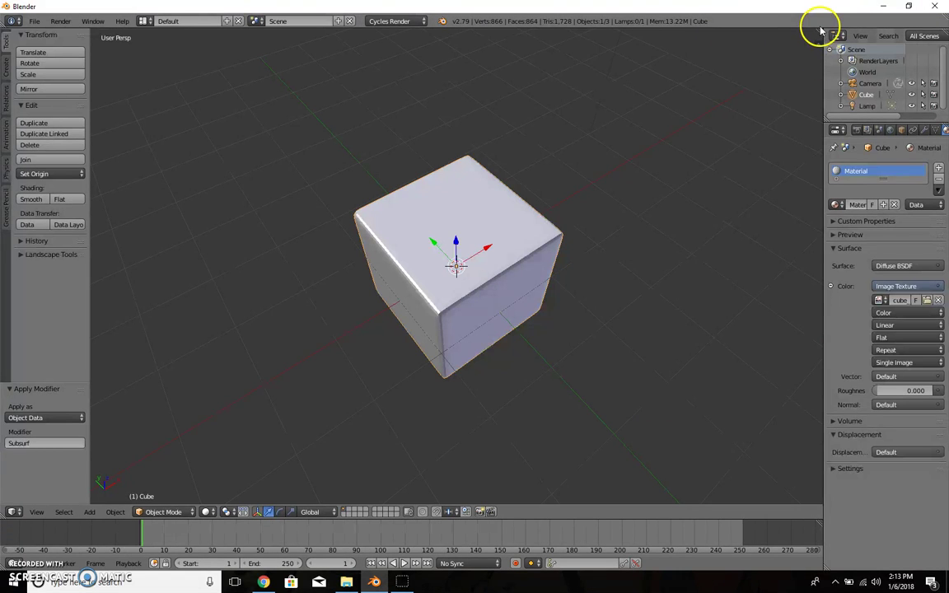
- Split the 3D view into two side-by-side areas and turn the new one into a UV/Image Editor
drag(821, 29, 420, 50)
click(432, 512)
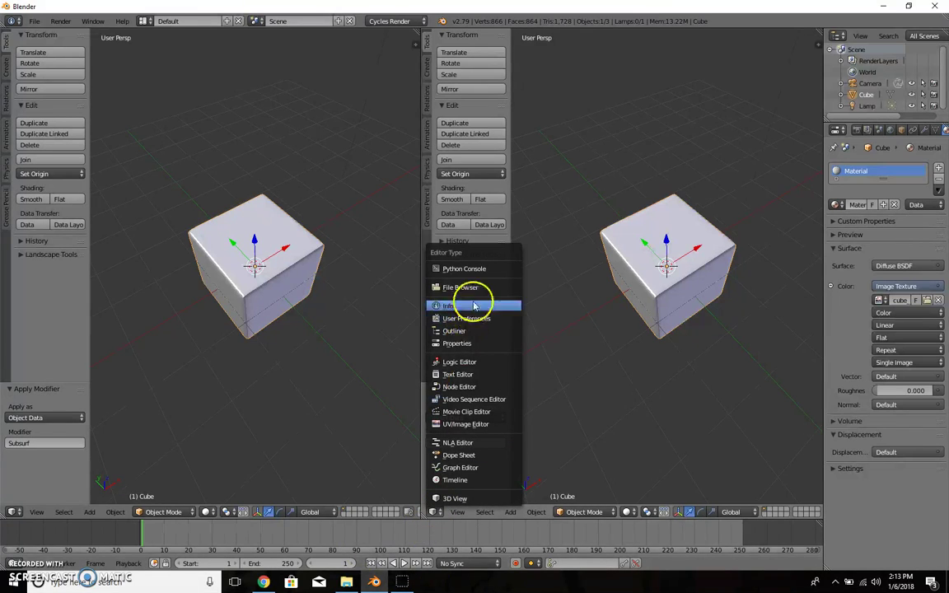
click(477, 423)
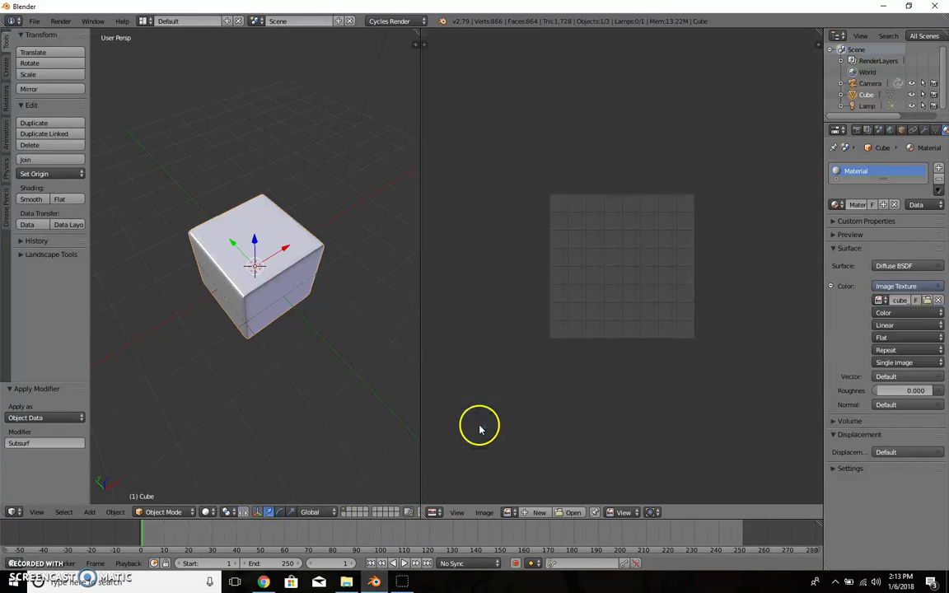
- Set the 3D view's viewport shading to Material
click(163, 512)
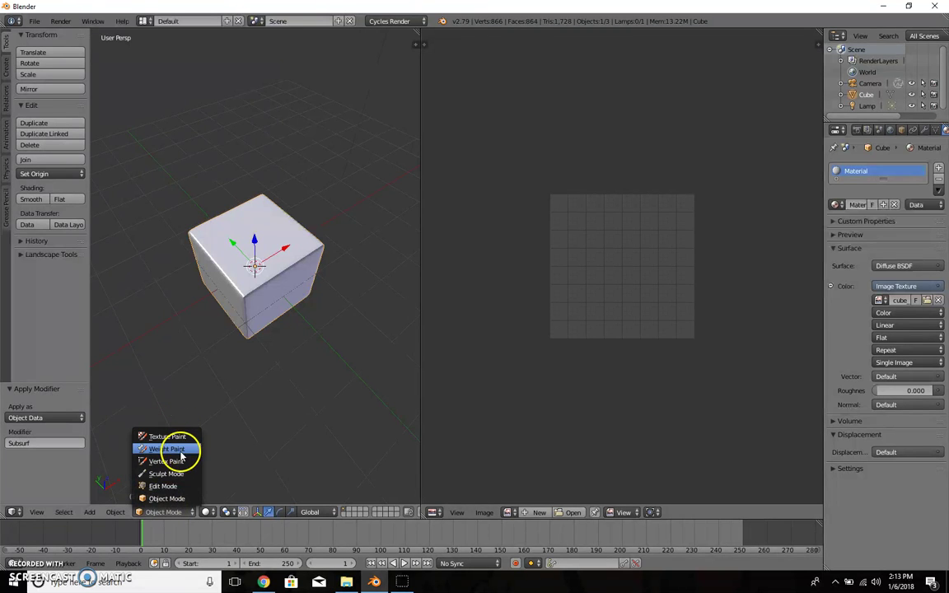
click(209, 514)
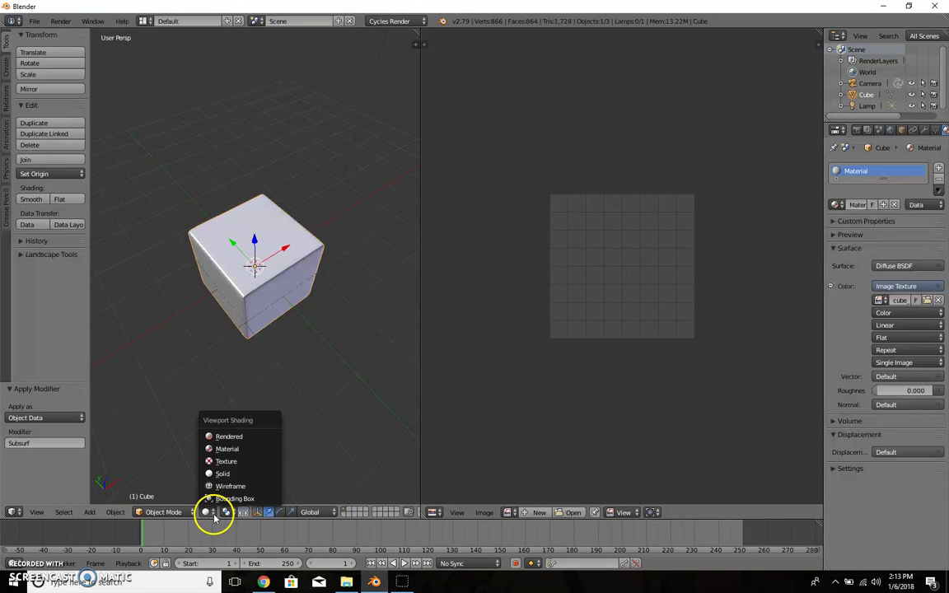
click(226, 449)
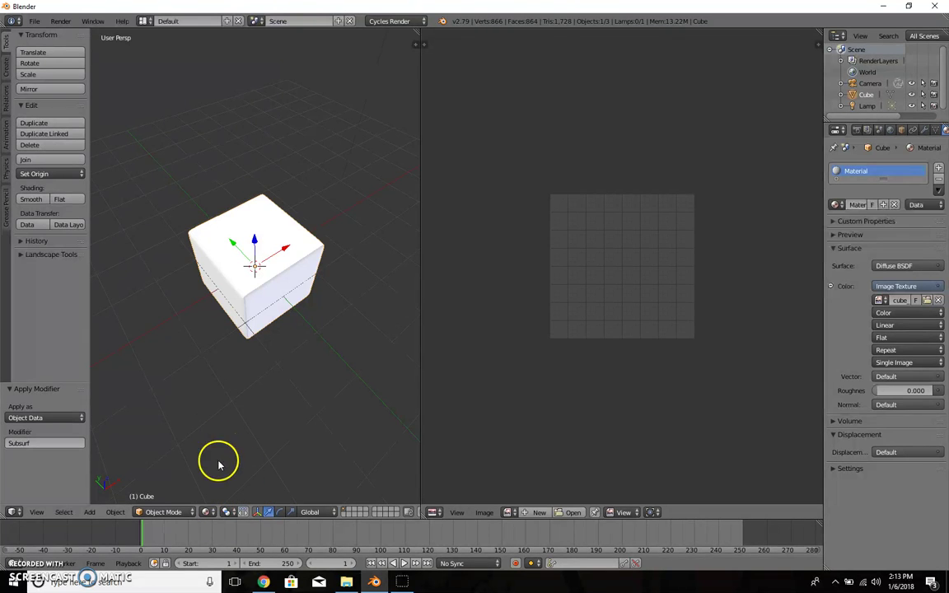
- Show the cube_uvw_map_dice.png image in the UV/Image Editor
click(508, 513)
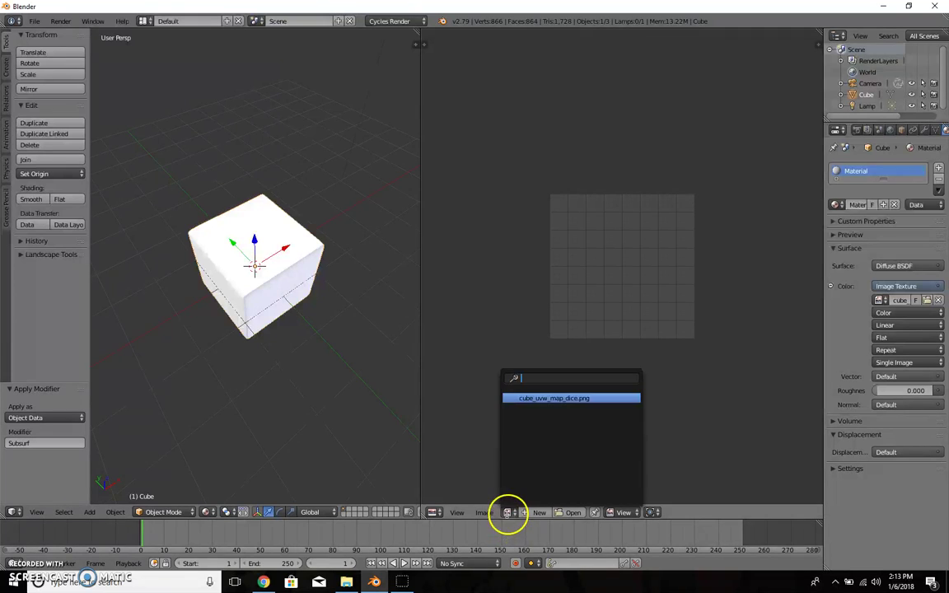
click(546, 399)
scroll(186, 402, up, 4)
scroll(254, 398, down, 1)
- Put the cube in Edit Mode and select a single face on its top side
key(Tab)
middle_drag(240, 402, 315, 398)
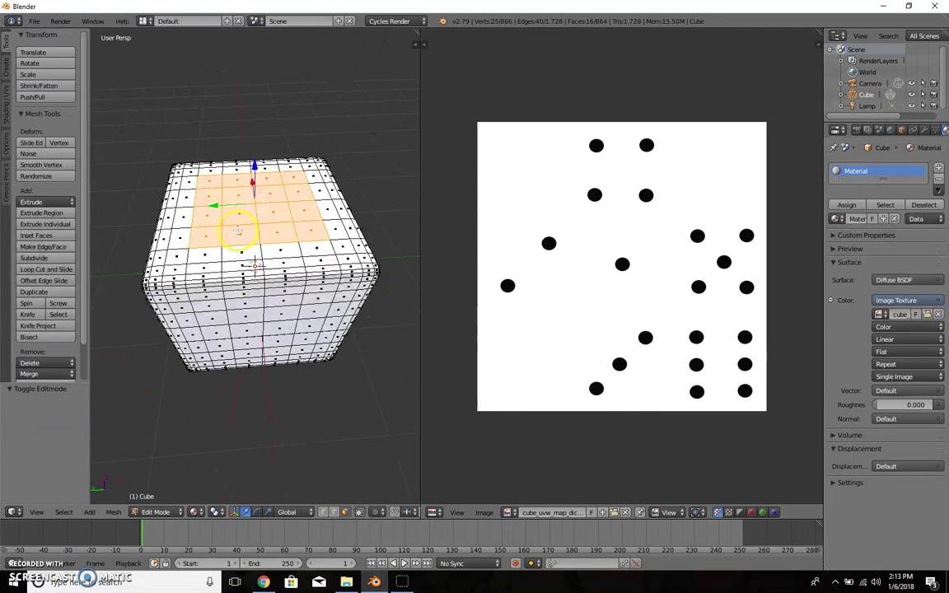
right_click(244, 229)
mouse_move(251, 278)
middle_down()
mouse_move(239, 332)
mouse_move(249, 297)
mouse_move(239, 280)
middle_up()
right_click(212, 197)
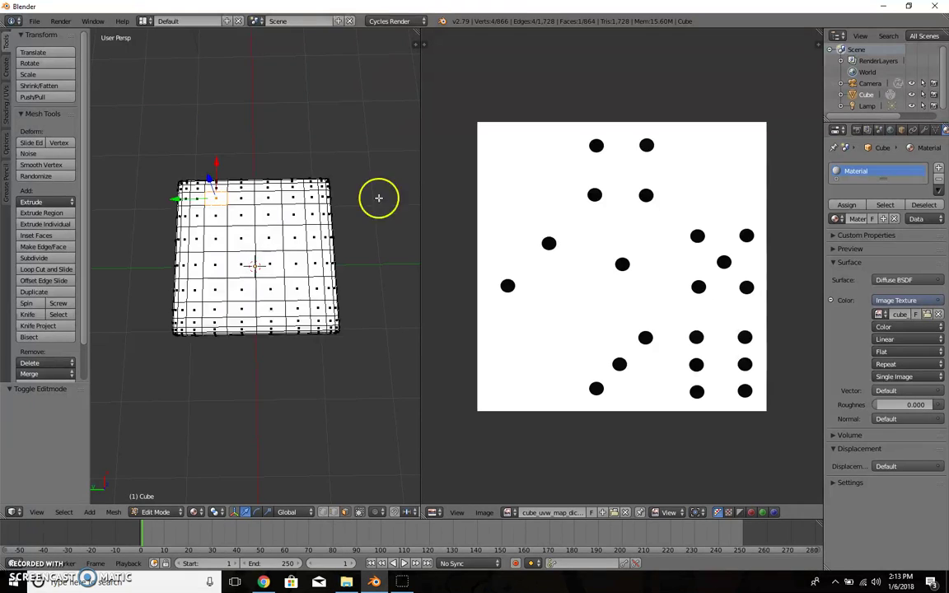
- Switch the 3D view to front orthographic with the whole cube framed
key(KP_Decimal)
key(KP_0)
key(KP_Decimal)
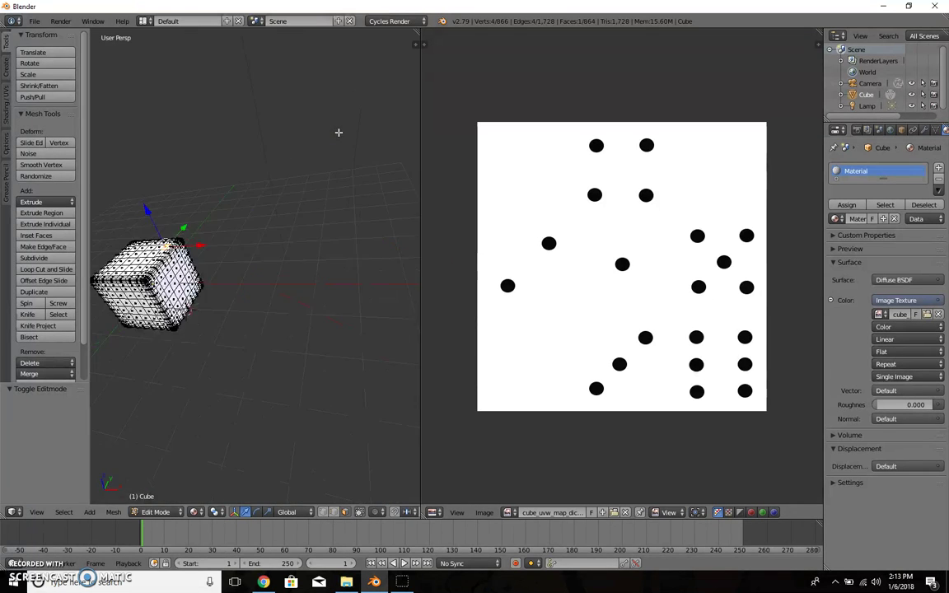
scroll(337, 131, down, 1)
key(KP_5)
key(KP_1)
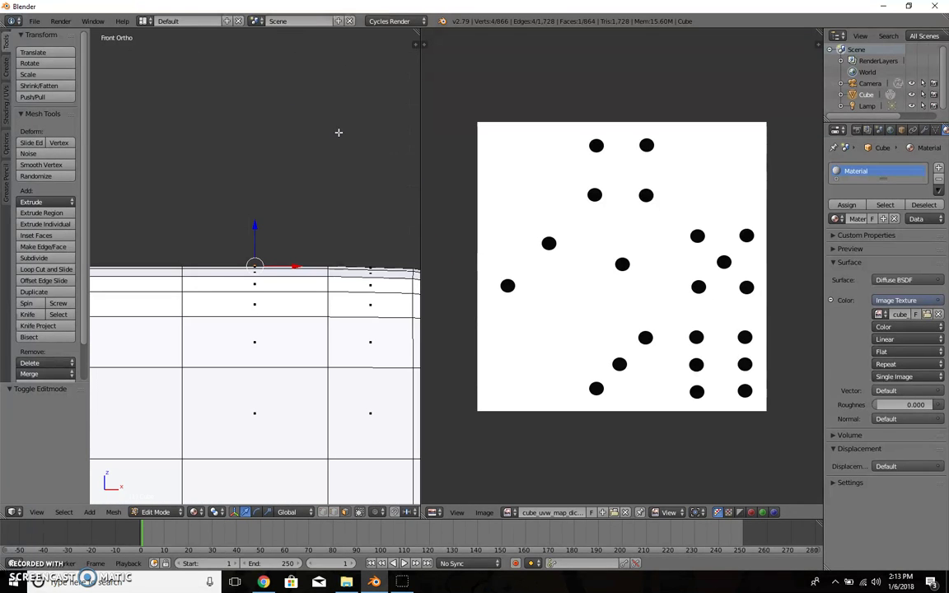
scroll(260, 303, down, 6)
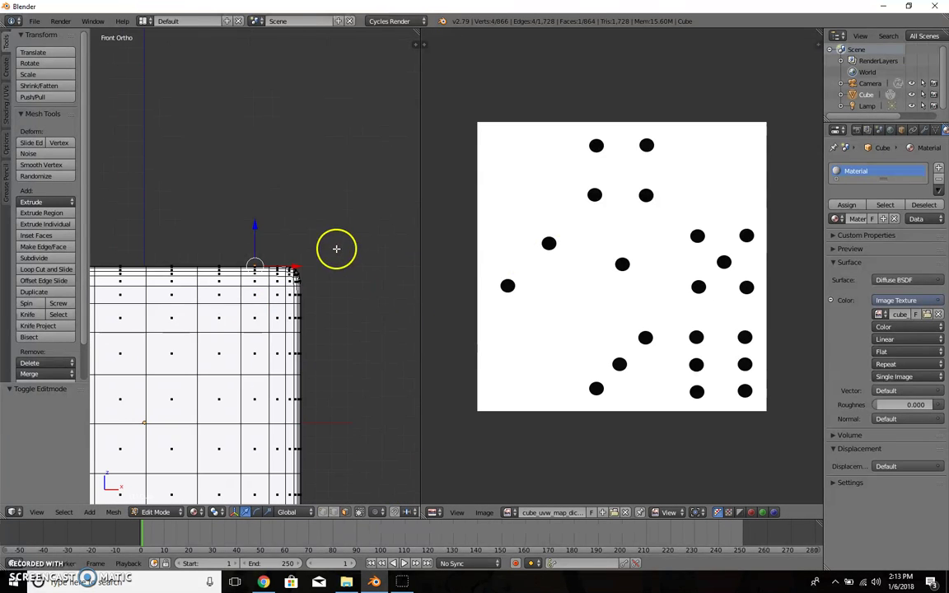
ctrl+scroll(322, 295, up, 4)
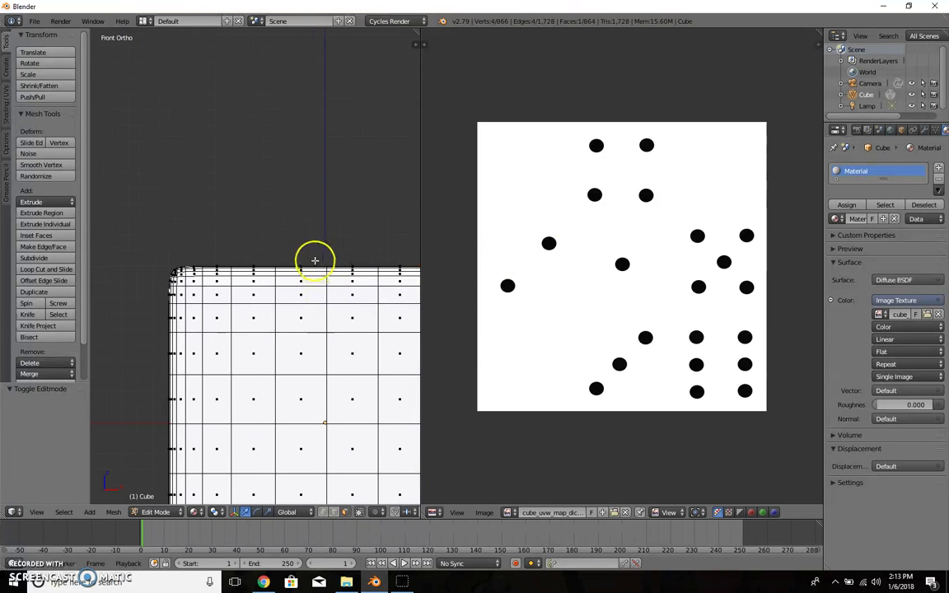
shift+scroll(310, 261, down, 2)
ctrl+scroll(296, 260, down, 2)
ctrl+scroll(284, 263, up, 1)
ctrl+scroll(285, 264, down, 1)
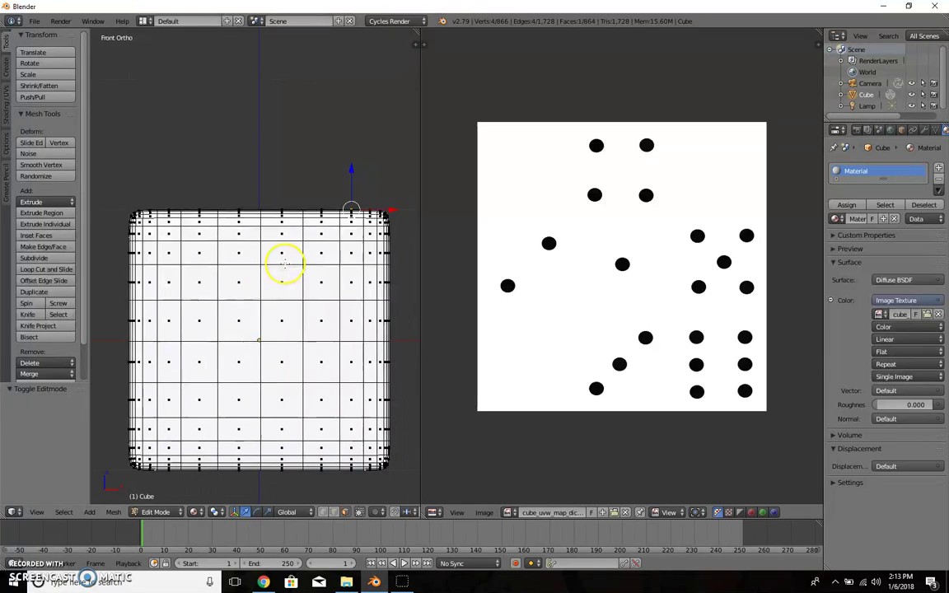
- Box-select the faces of the cube's front side and unwrap them onto the dice image
key(u)
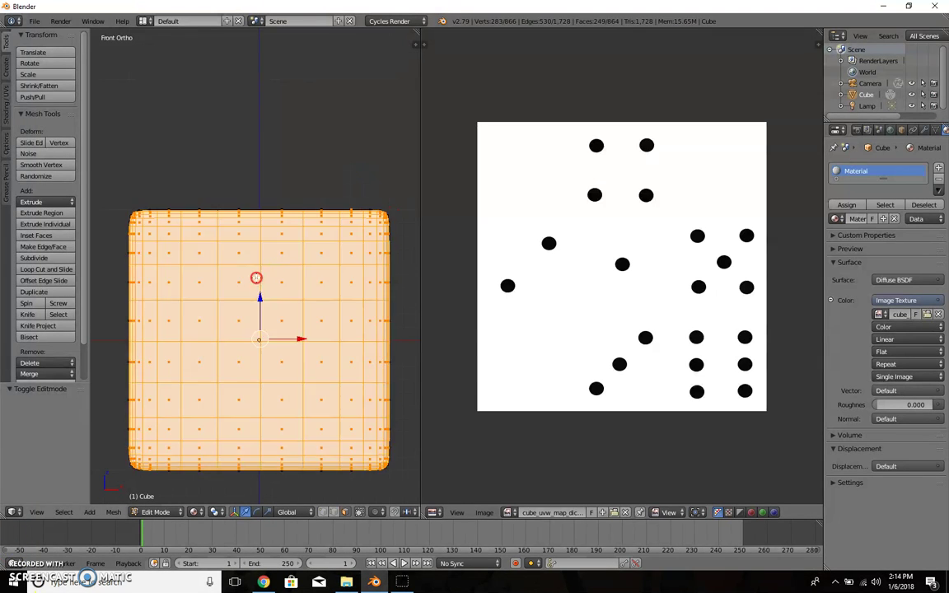
right_click(256, 278)
key(b)
drag(102, 193, 416, 497)
mouse_move(266, 335)
middle_down()
mouse_move(205, 339)
mouse_move(208, 350)
mouse_move(253, 337)
middle_up()
key(KP_1)
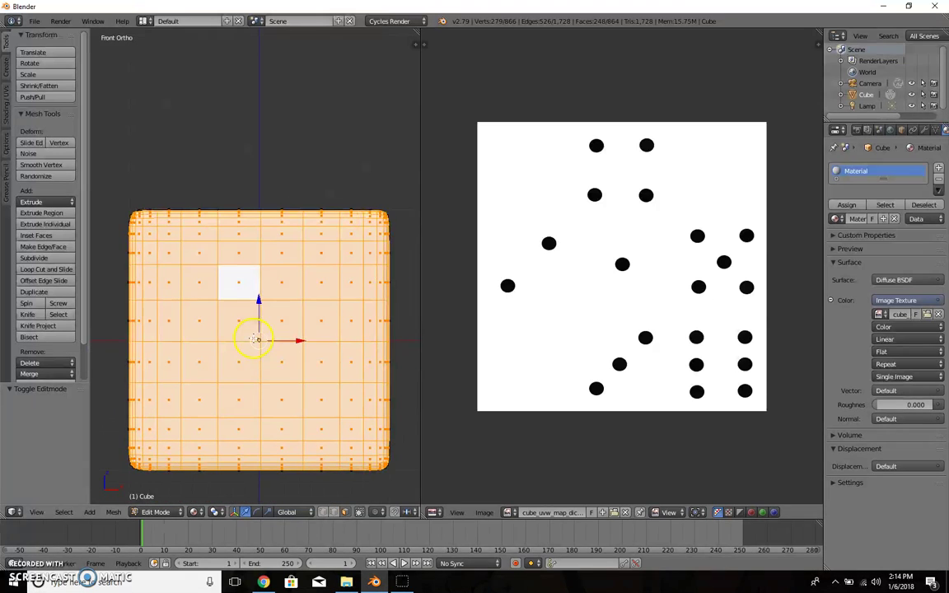
key(u)
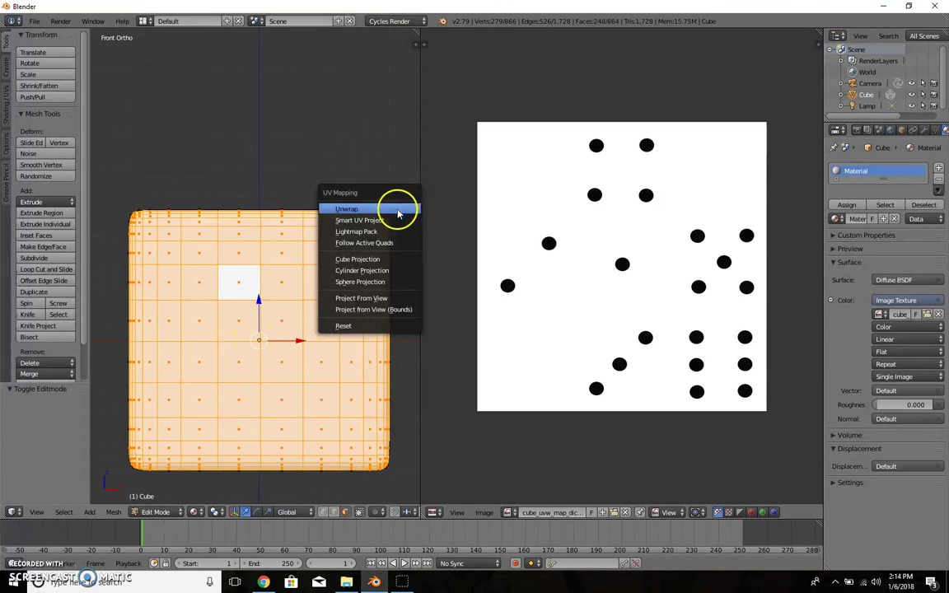
click(398, 211)
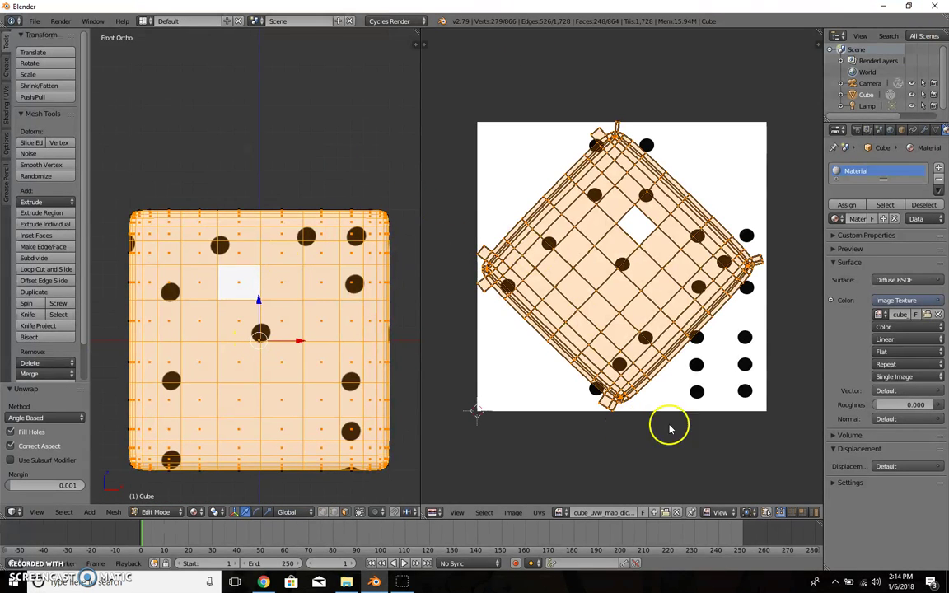
- Scale the front side's whole UV layout to about 0.409 and rotate it by 45 degrees
key(a)
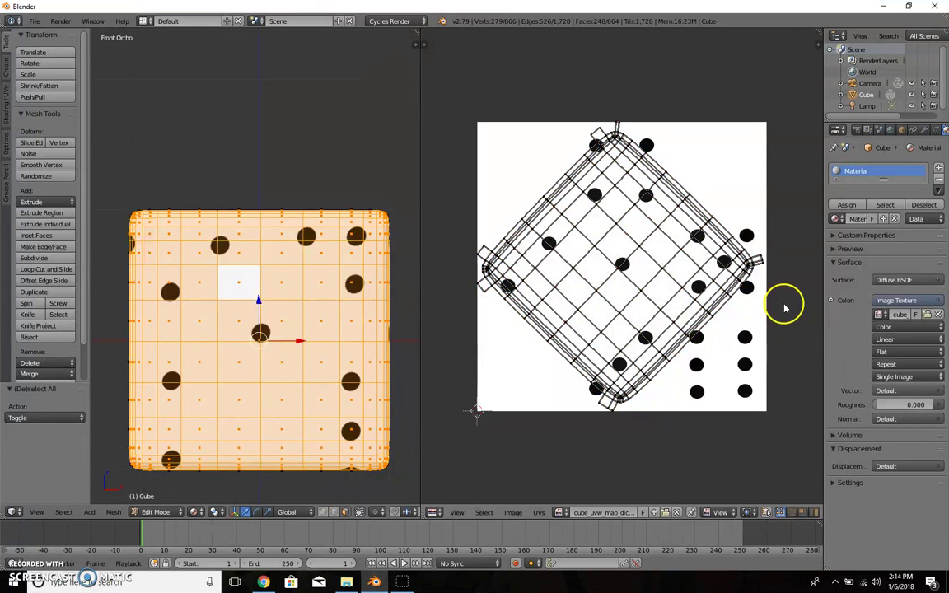
key(a)
key(s)
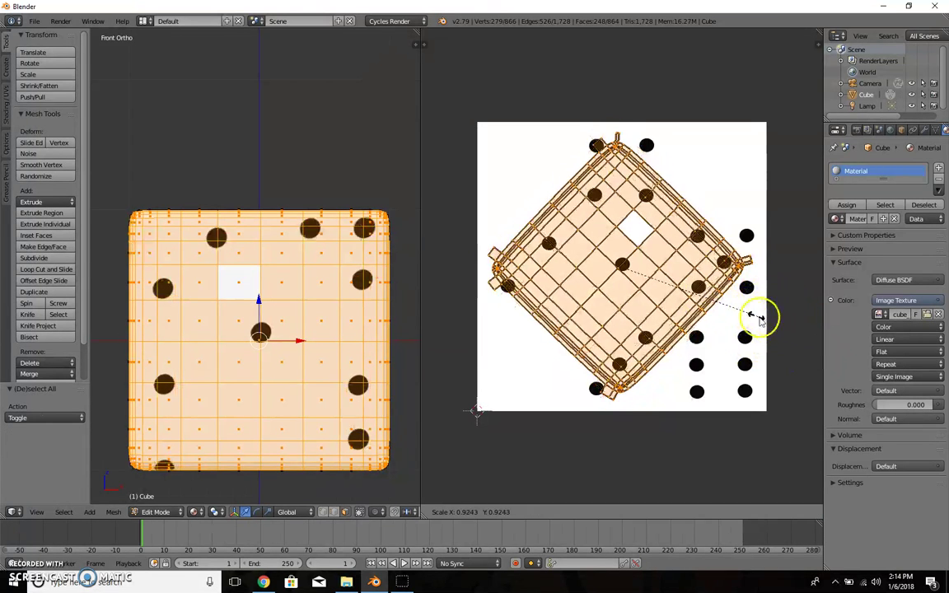
click(680, 300)
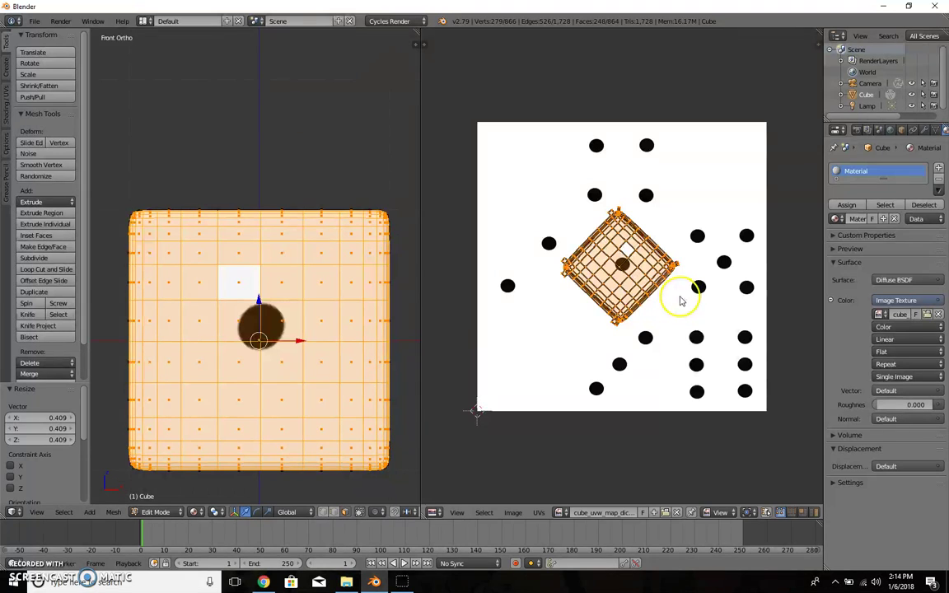
key(r)
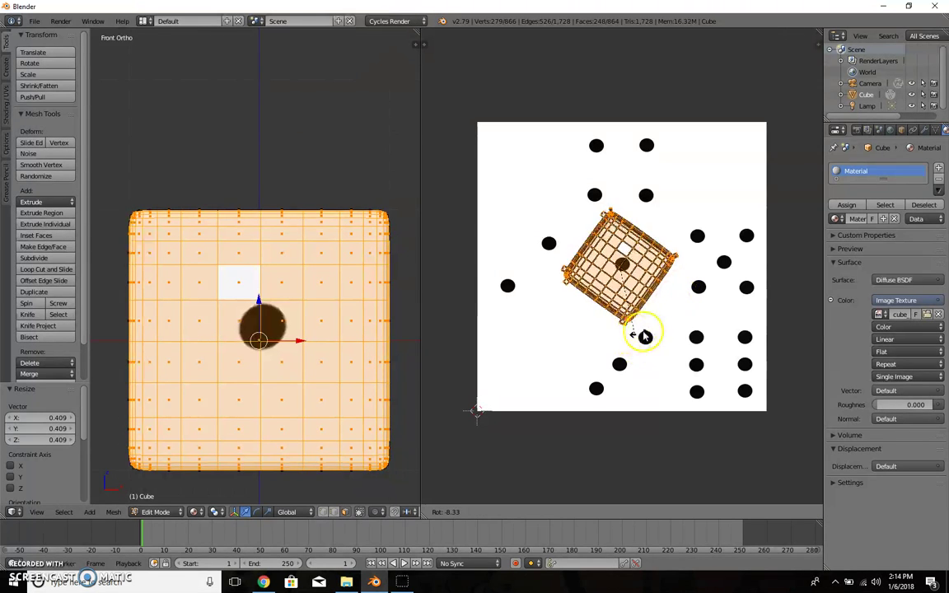
text(45)
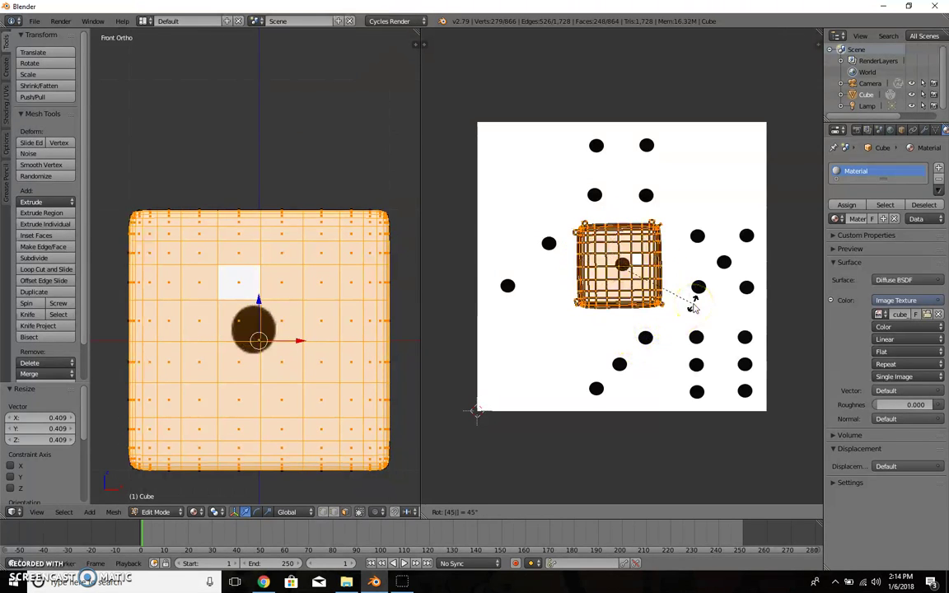
key(Return)
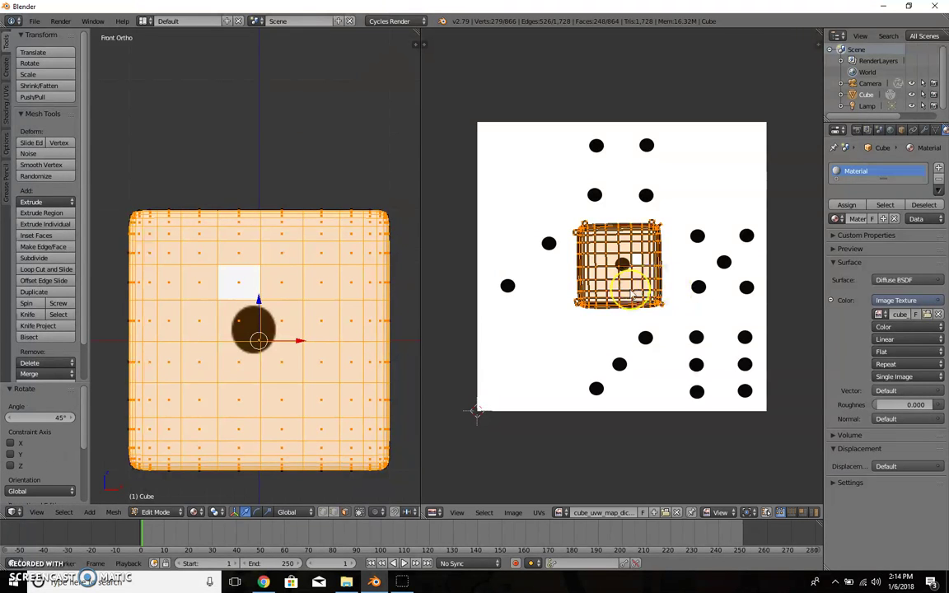
- Move the front side's UV layout so that it is centred on the single dot of the dice image
key(g)
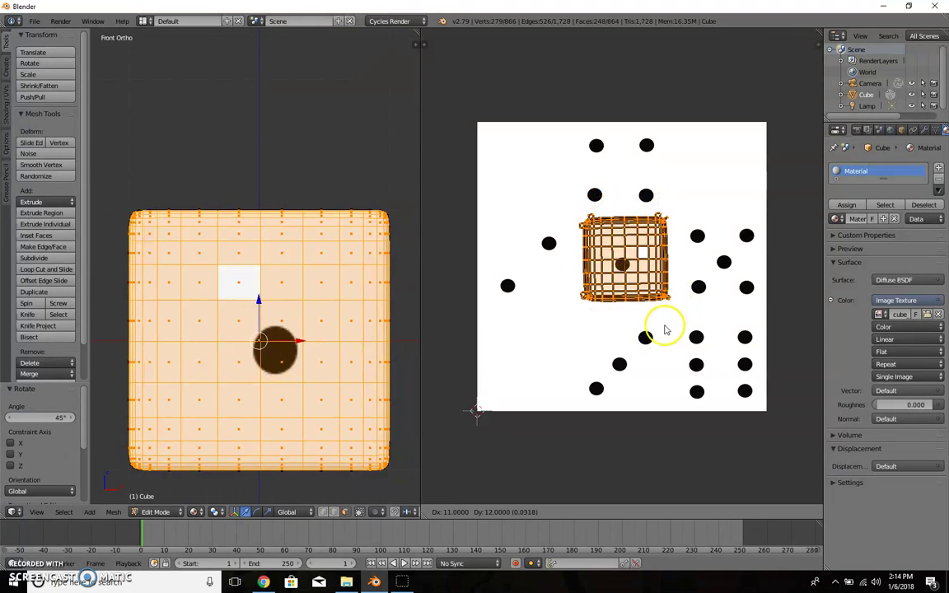
click(664, 333)
scroll(664, 257, up, 10)
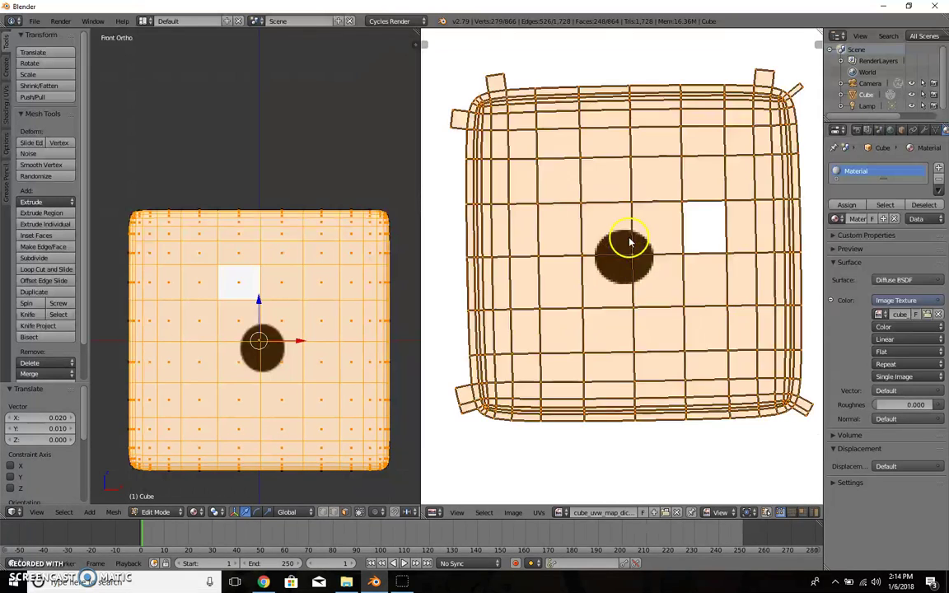
key(g)
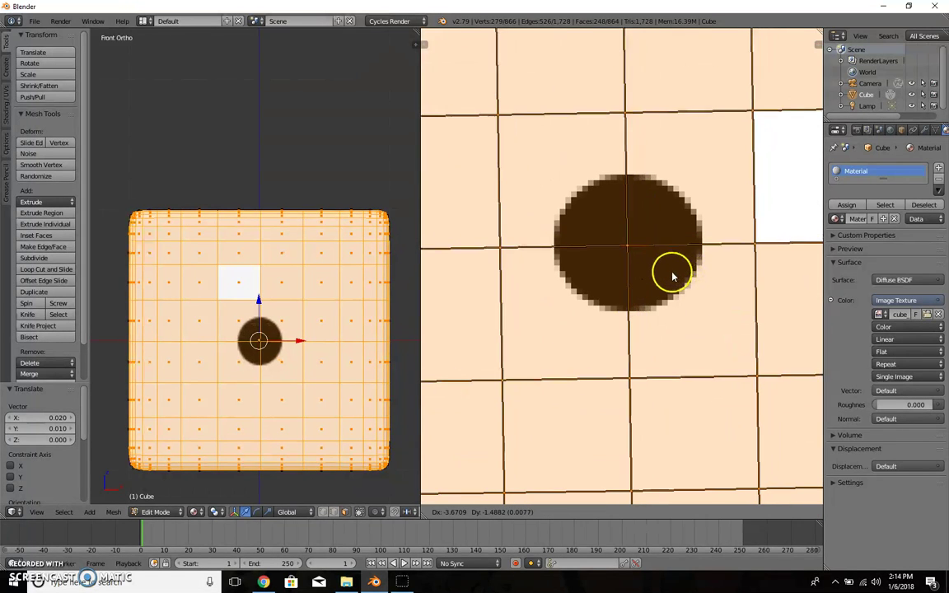
click(673, 276)
- Box-select the faces of the cube's top side in top orthographic view and unwrap them
scroll(250, 310, down, 2)
middle_drag(250, 310, 206, 362)
key(KP_5)
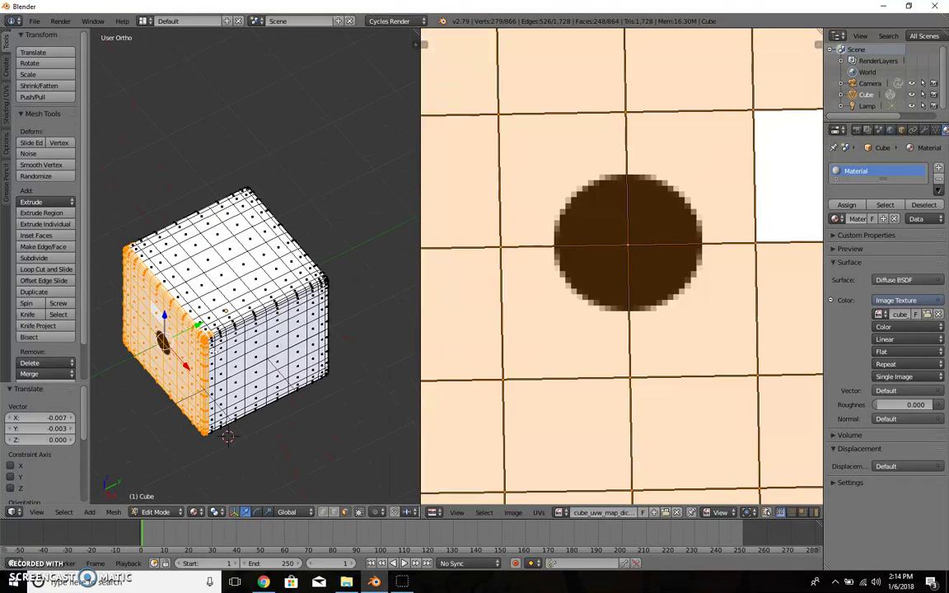
key(KP_7)
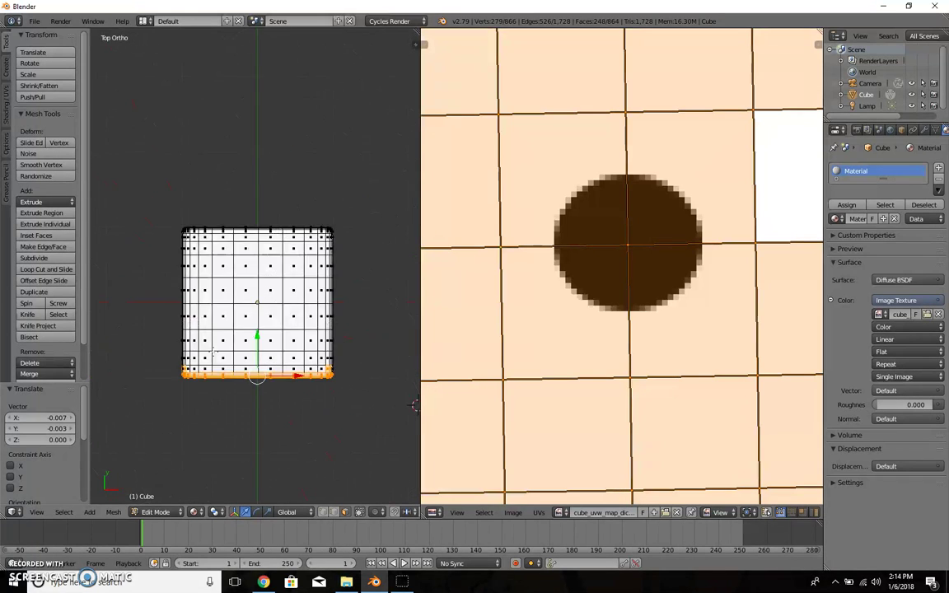
right_click(221, 285)
key(g)
right_click(124, 293)
key(b)
drag(145, 223, 346, 433)
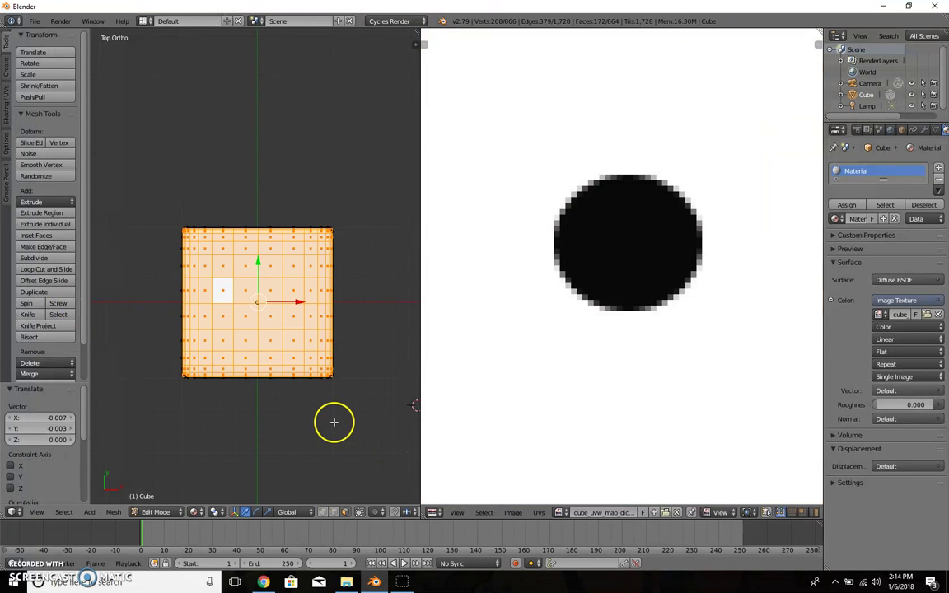
key(u)
click(329, 422)
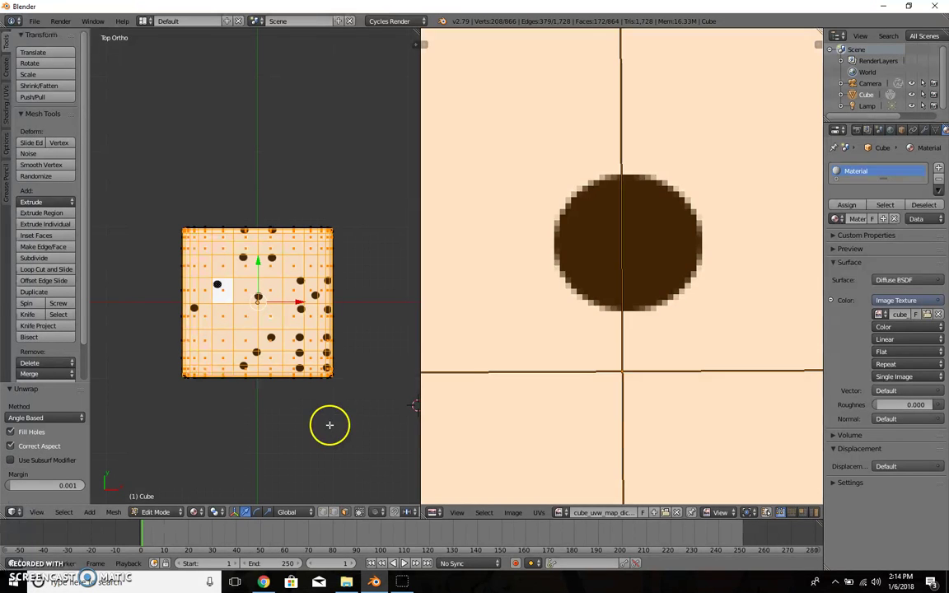
- Scale the top side's UV layout to about 0.348 and move it about 0.357 up in Y onto the four-dot face
scroll(646, 335, down, 10)
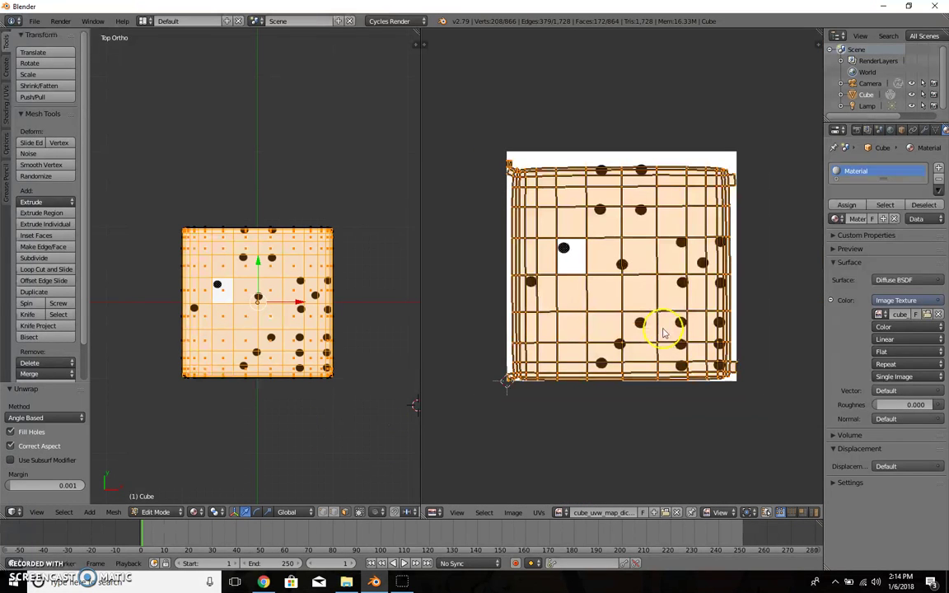
key(s)
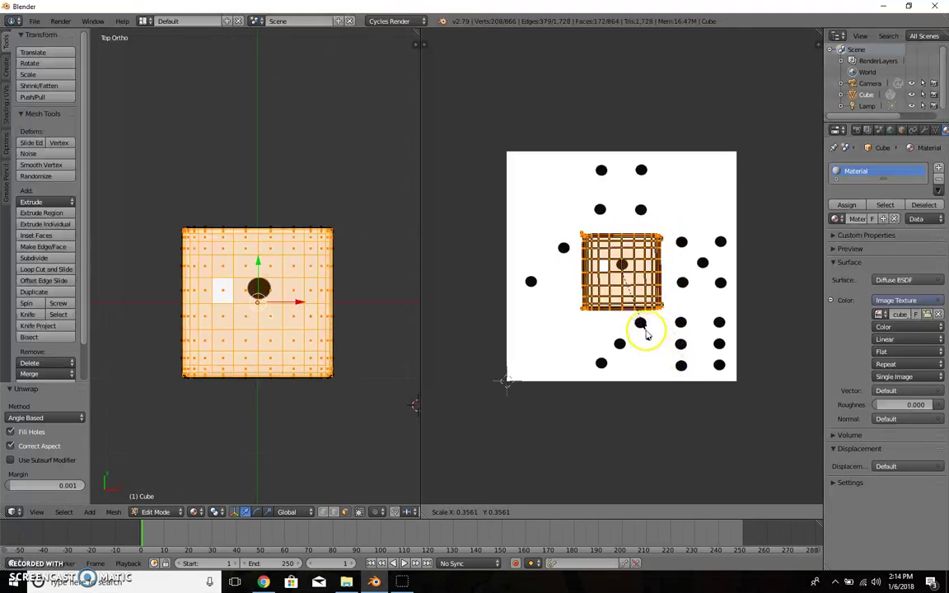
key(g)
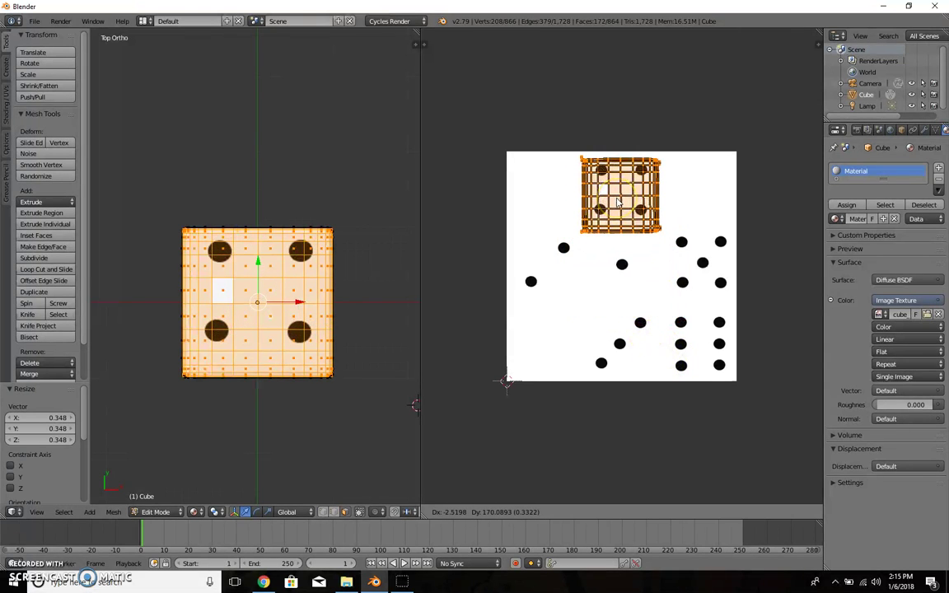
click(620, 202)
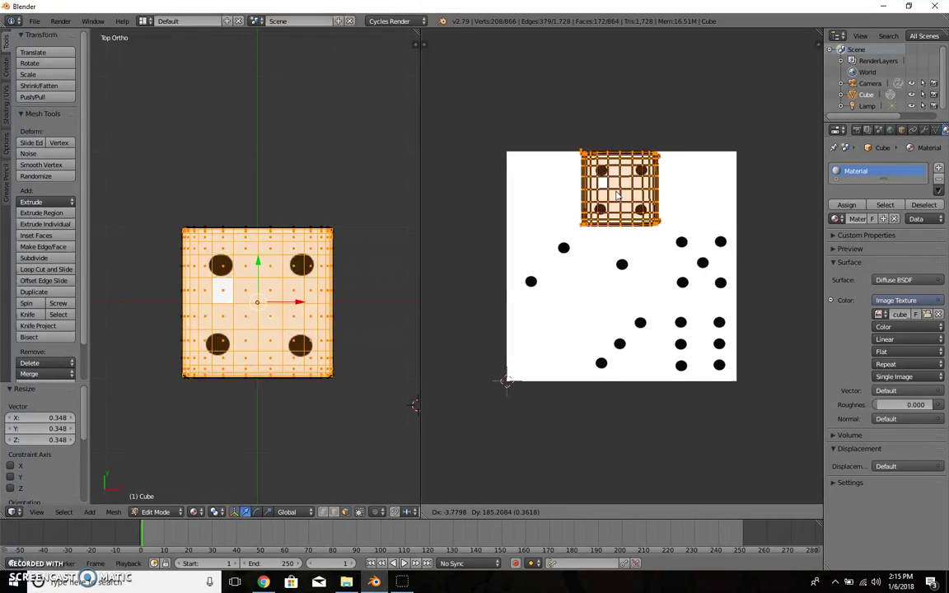
click(620, 196)
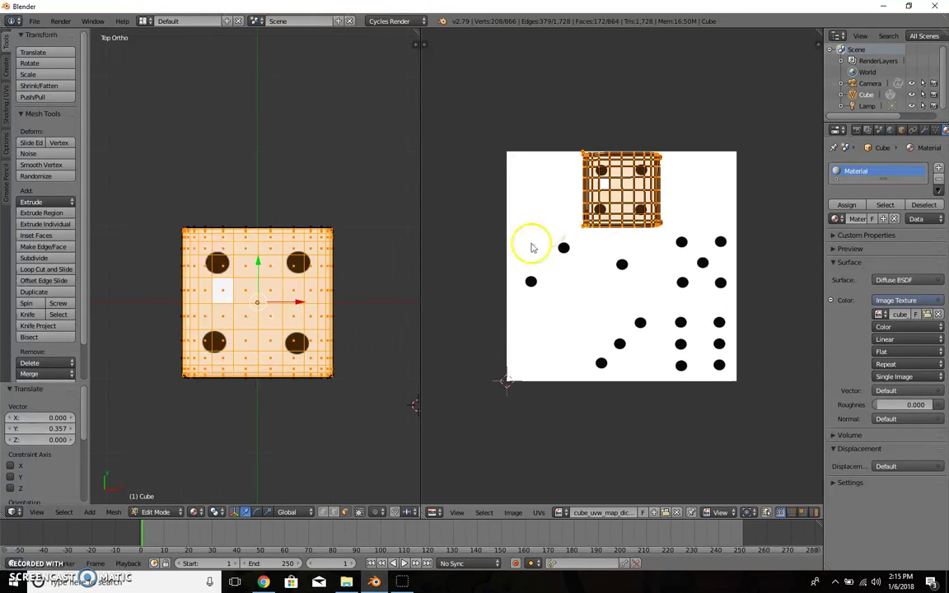
- Box-select the faces of the cube's left side in a straight-on orthographic view and unwrap them
middle_drag(285, 379, 338, 287)
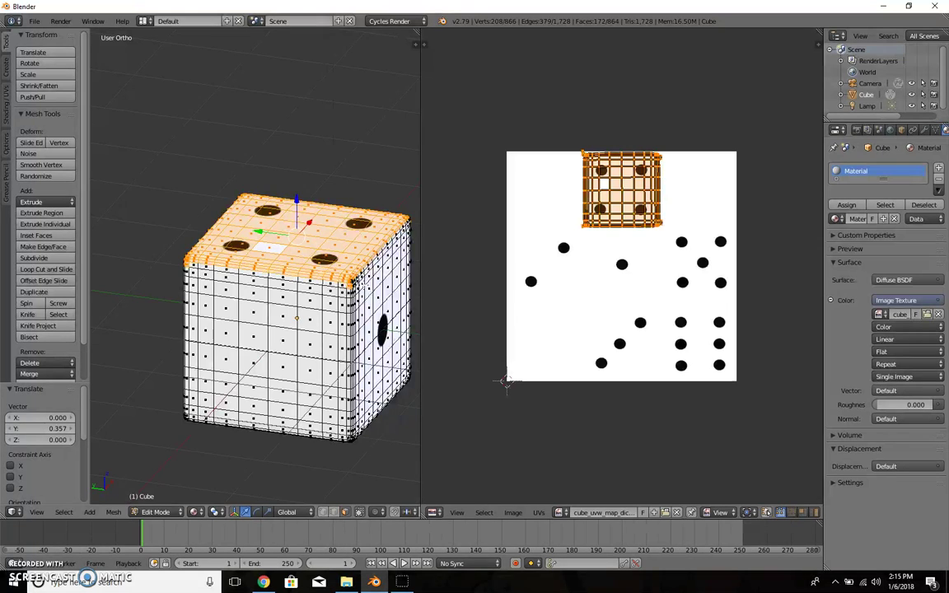
key(KP_6)
key(KP_4)
key(KP_5)
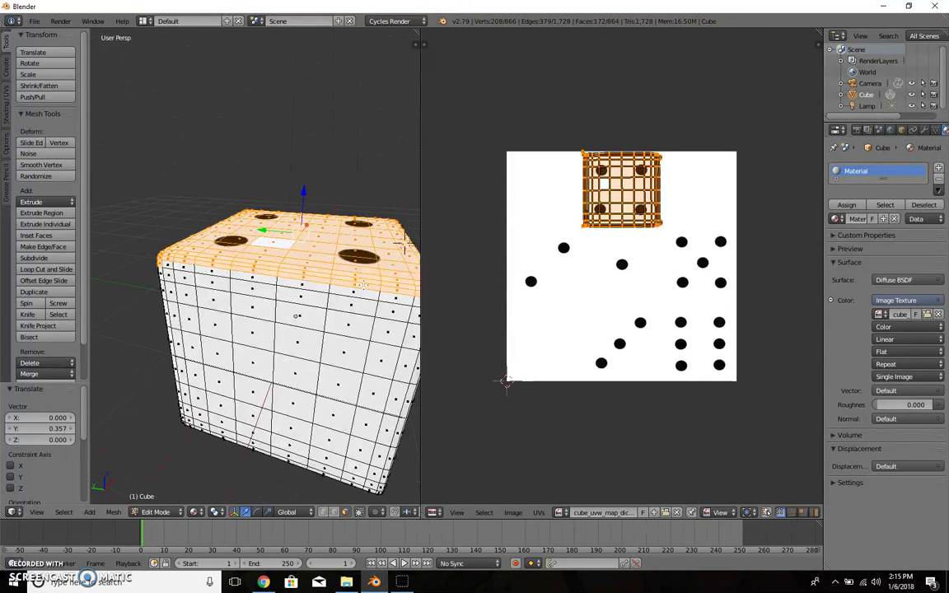
key(KP_5)
key(KP_2)
key(KP_2)
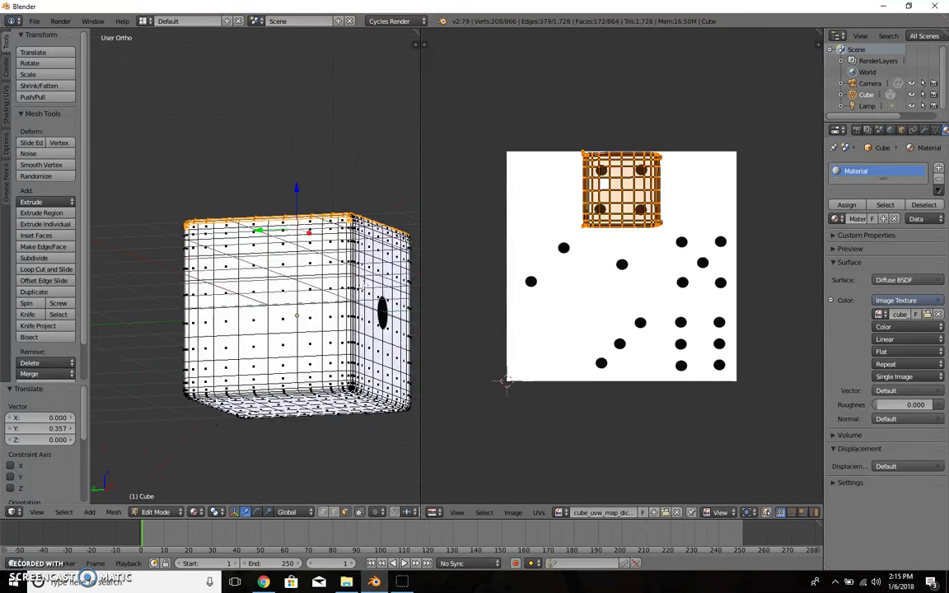
key(KP_1)
key(KP_4)
key(KP_4)
key(KP_4)
key(KP_4)
key(KP_4)
key(KP_4)
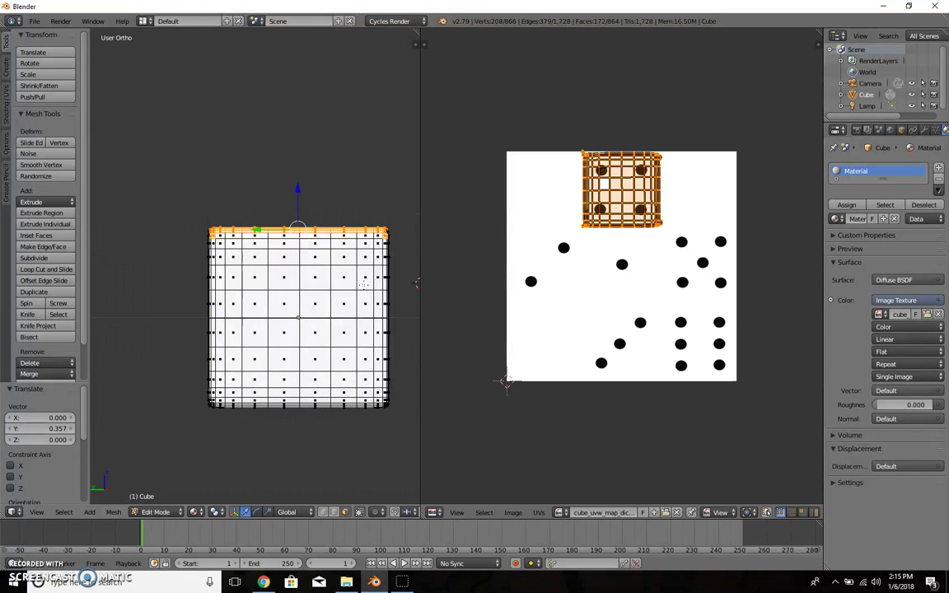
right_click(283, 278)
key(b)
drag(176, 188, 417, 476)
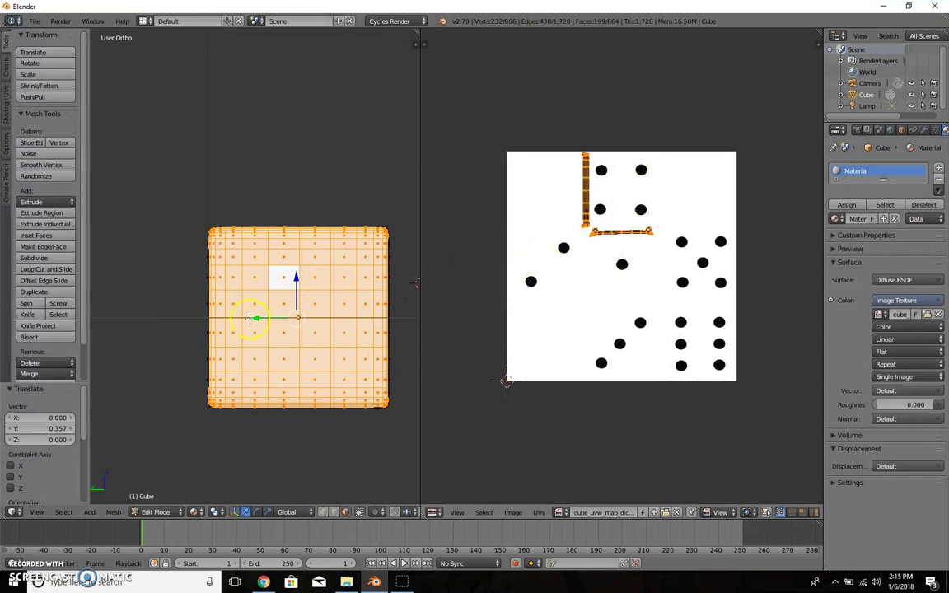
key(u)
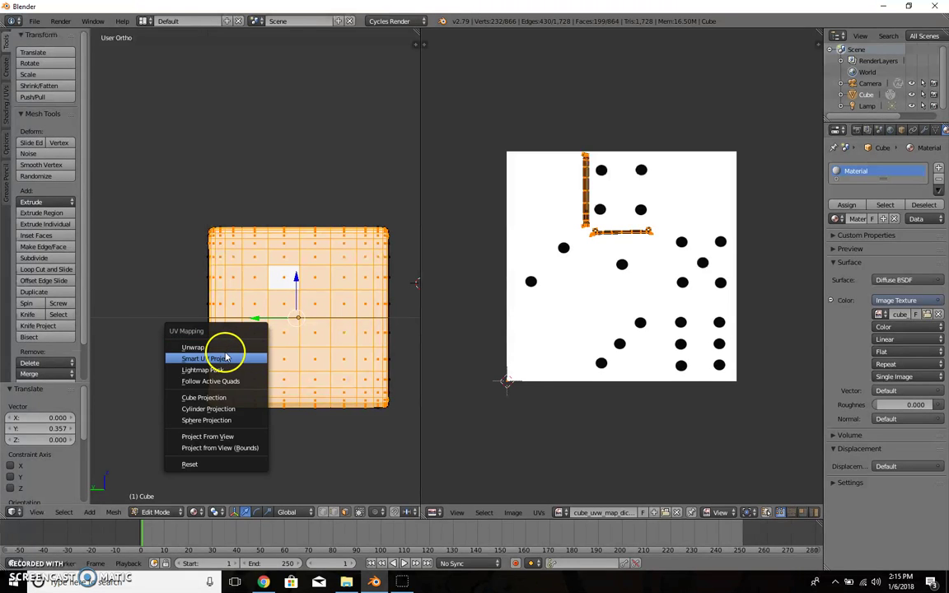
click(223, 346)
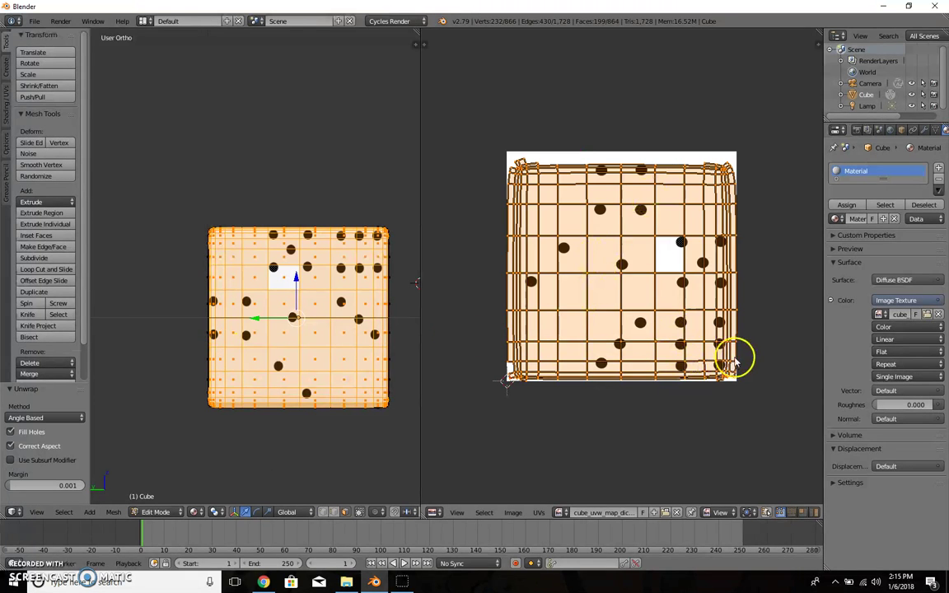
- Scale the left side's UV layout to about 0.325 and move it about -0.320 in X and 0.020 in Y onto the two-dot face
key(s)
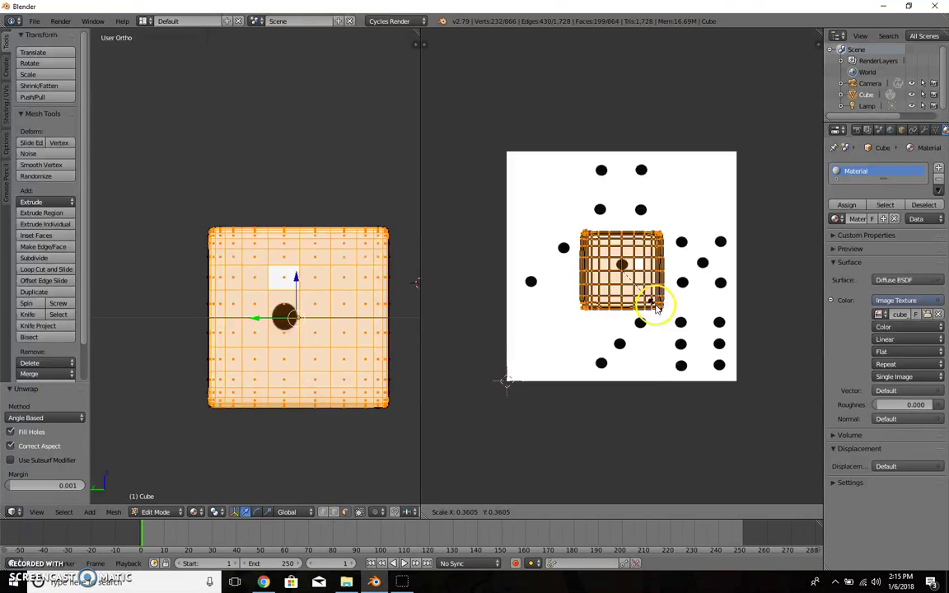
click(653, 308)
key(g)
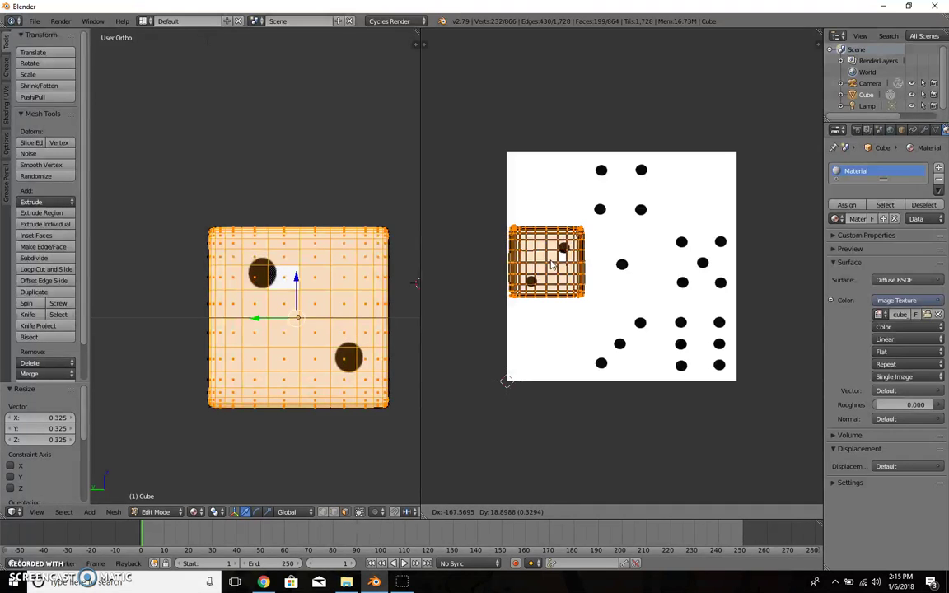
click(554, 268)
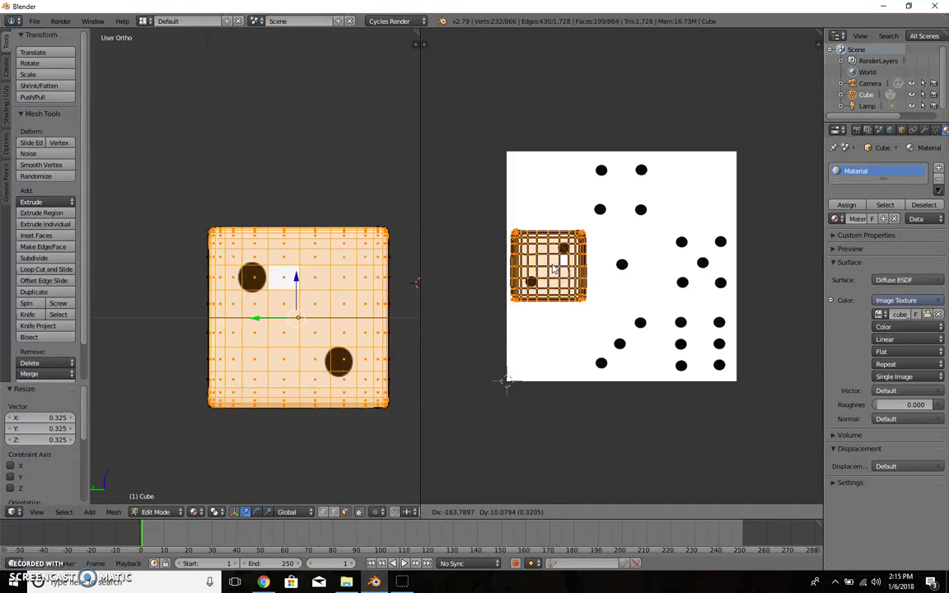
- Box-select the faces of the cube's back side in a straight-on orthographic view and unwrap them
middle_drag(318, 356, 452, 313)
scroll(452, 313, up, 1)
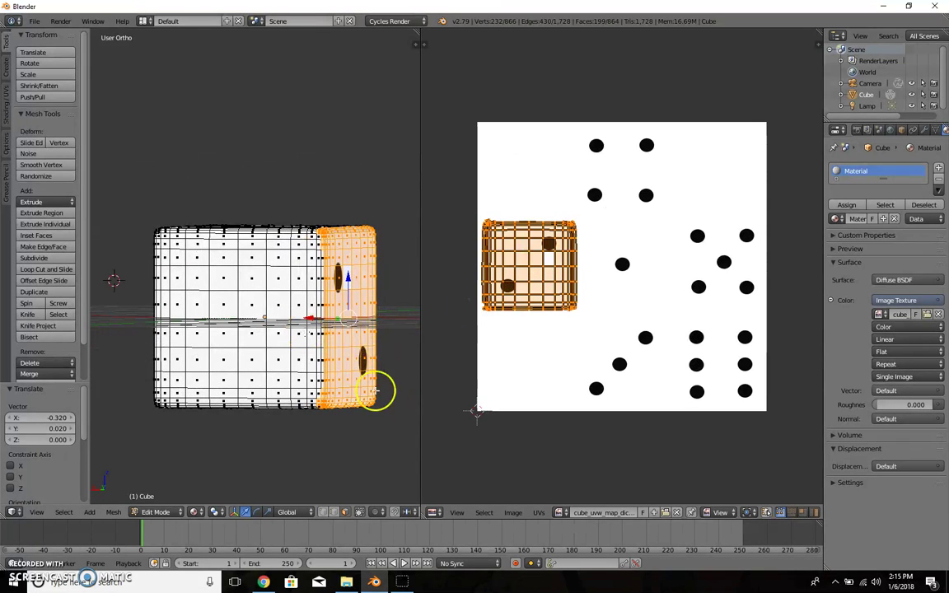
key(KP_1)
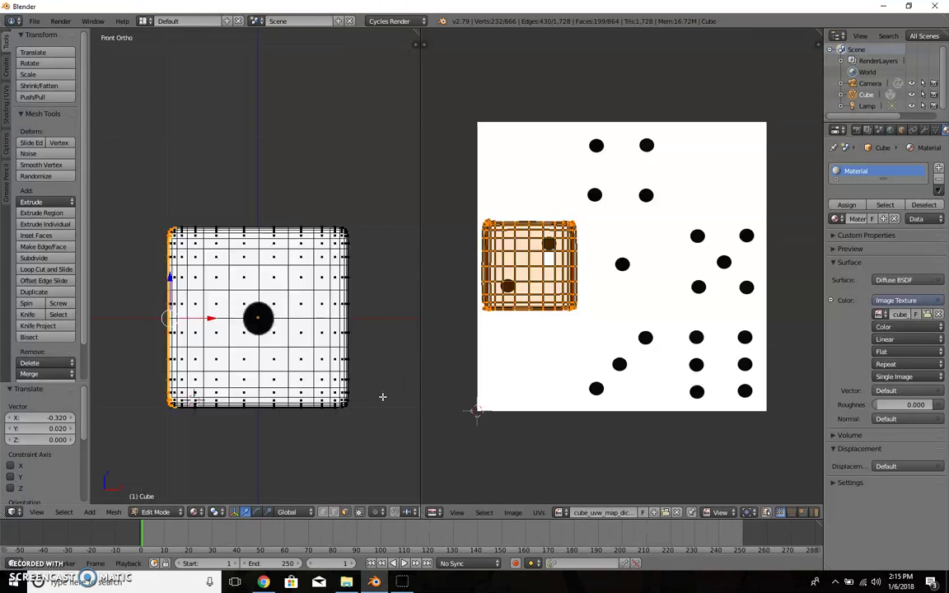
key(KP_4)
key(KP_4)
key(KP_4)
key(KP_4)
key(KP_4)
key(KP_4)
key(KP_4)
key(KP_4)
key(KP_4)
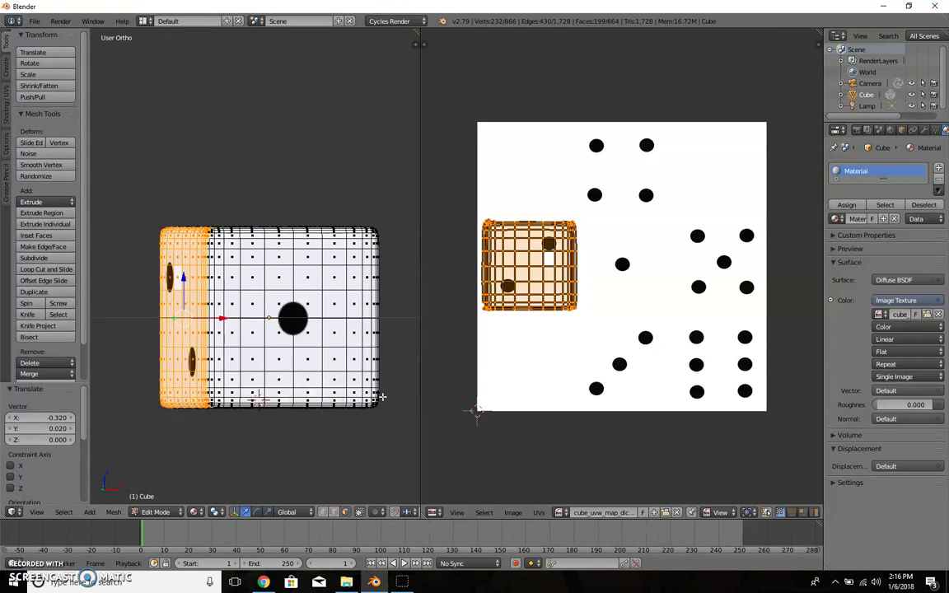
key(KP_4)
key(KP_4)
key(KP_4)
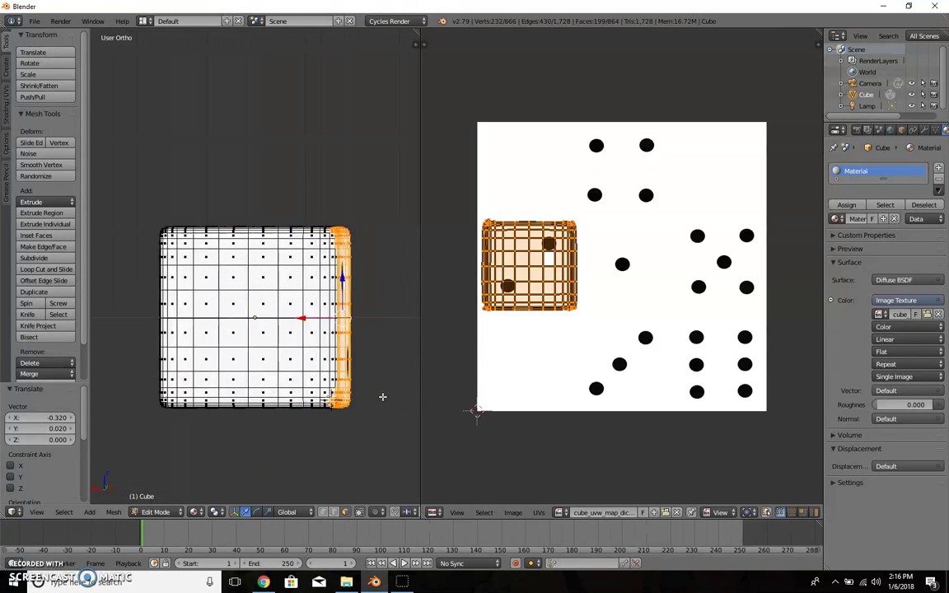
right_click(210, 277)
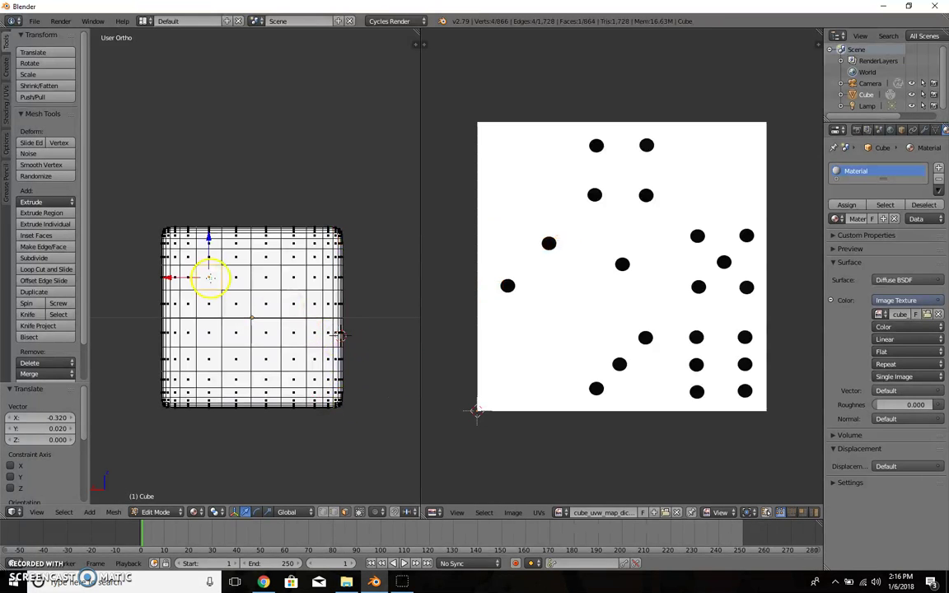
key(b)
drag(142, 207, 354, 418)
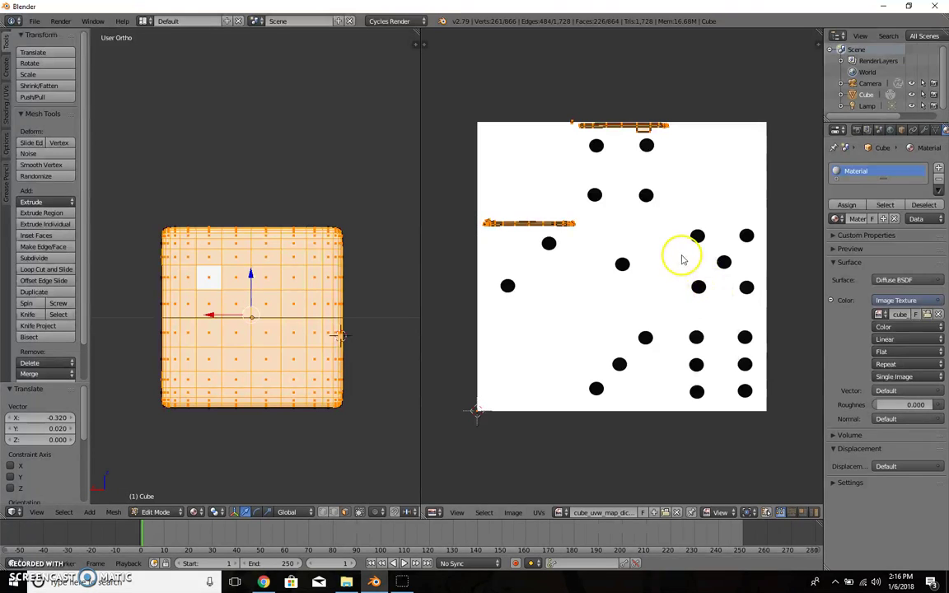
key(u)
click(383, 328)
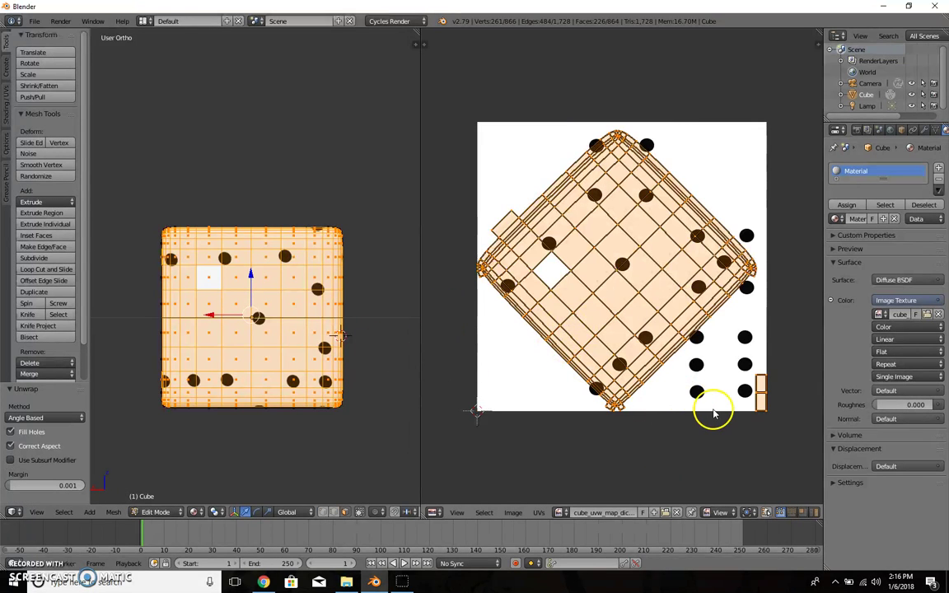
- Rotate the back side's UV layout by 45 degrees and scale it to about 0.483
text(r)
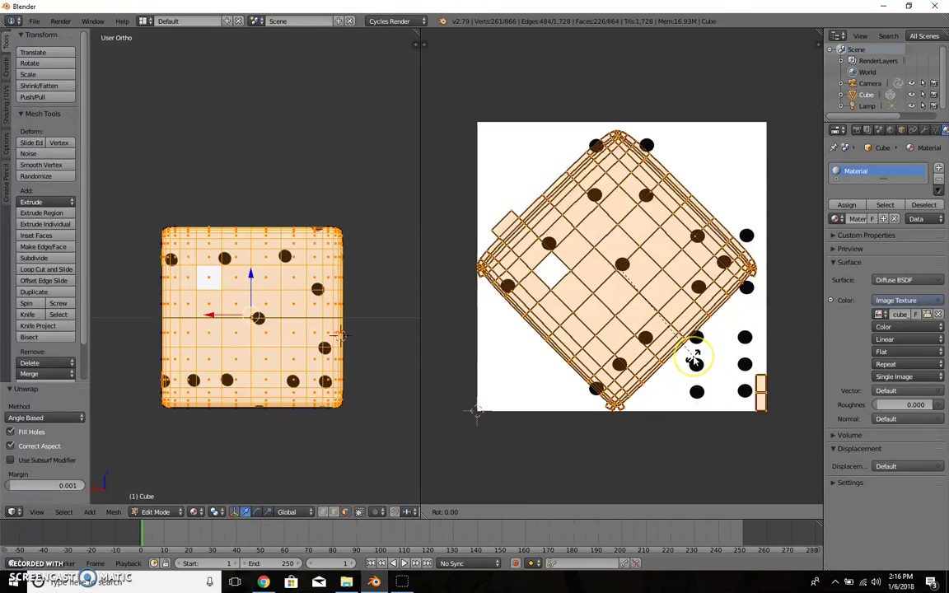
text(45)
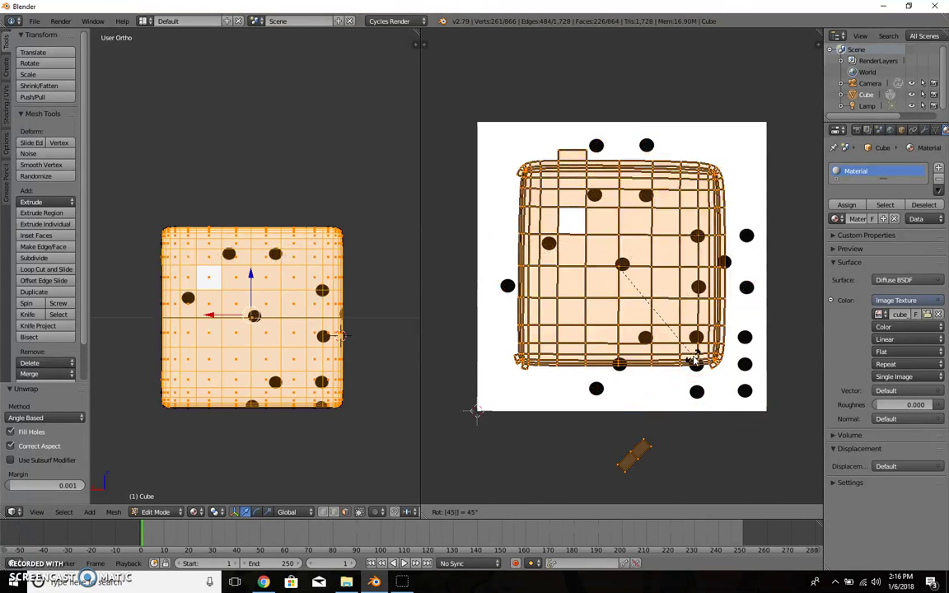
key(Return)
key(s)
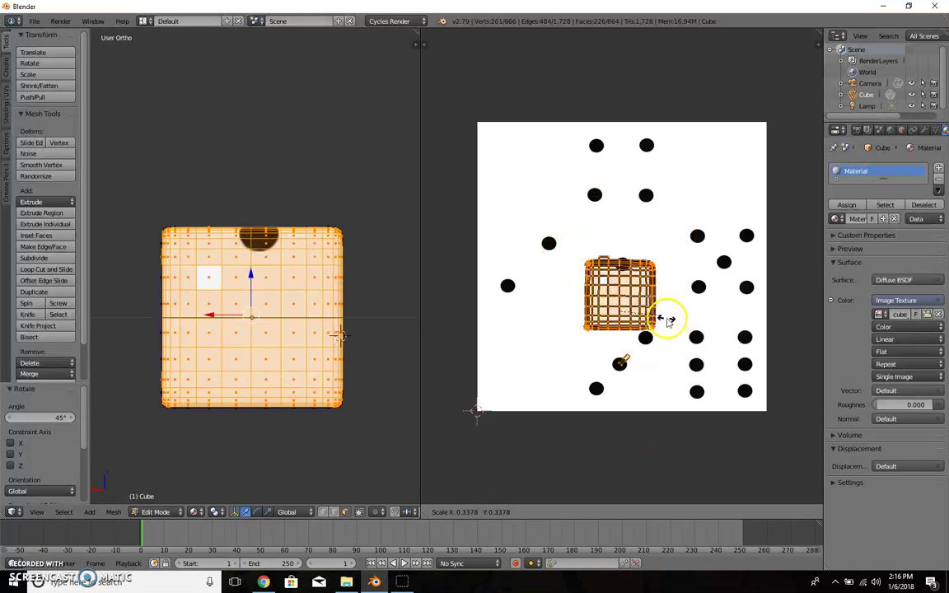
click(676, 340)
- Move the back side's UV layout onto the five-dot face of the dice image, centring it on the middle dot
key(g)
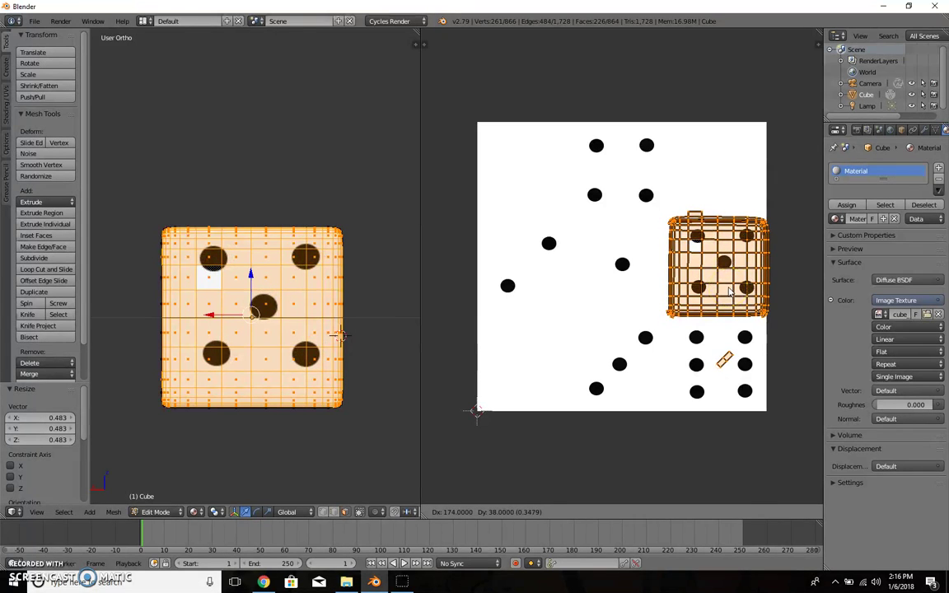
click(730, 292)
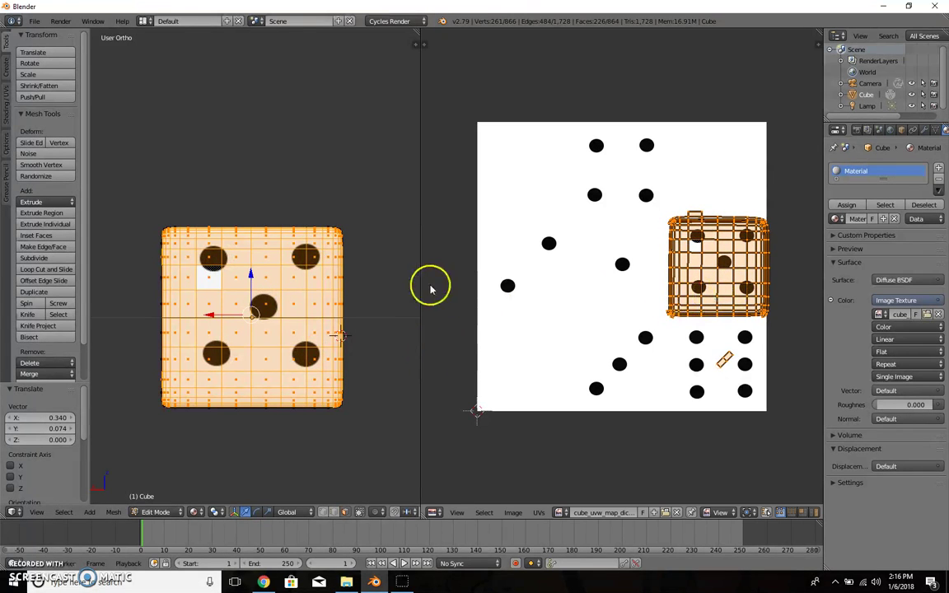
key(g)
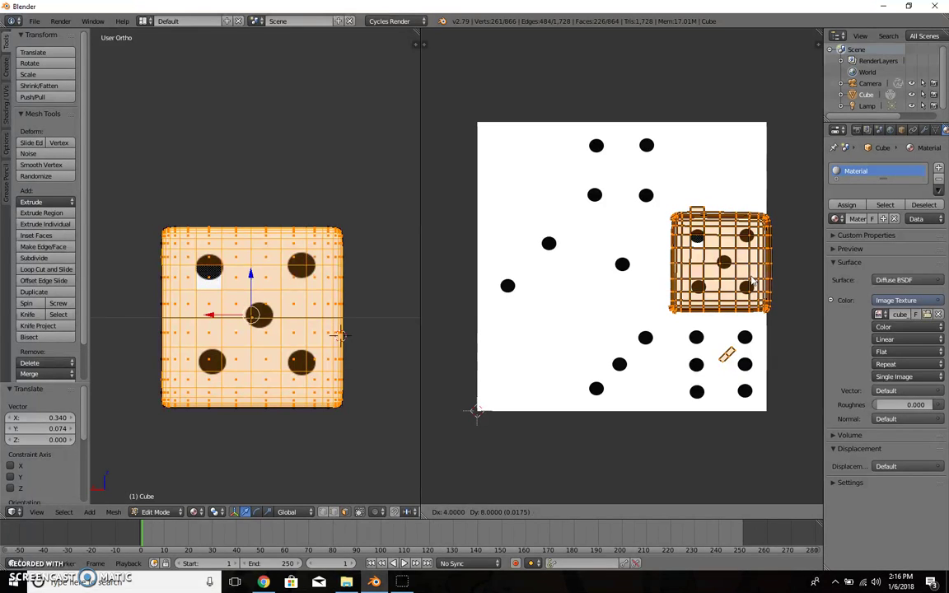
click(341, 335)
- Box-select the faces of the cube's right side in a straight-on orthographic view and unwrap them
middle_drag(187, 282, 414, 324)
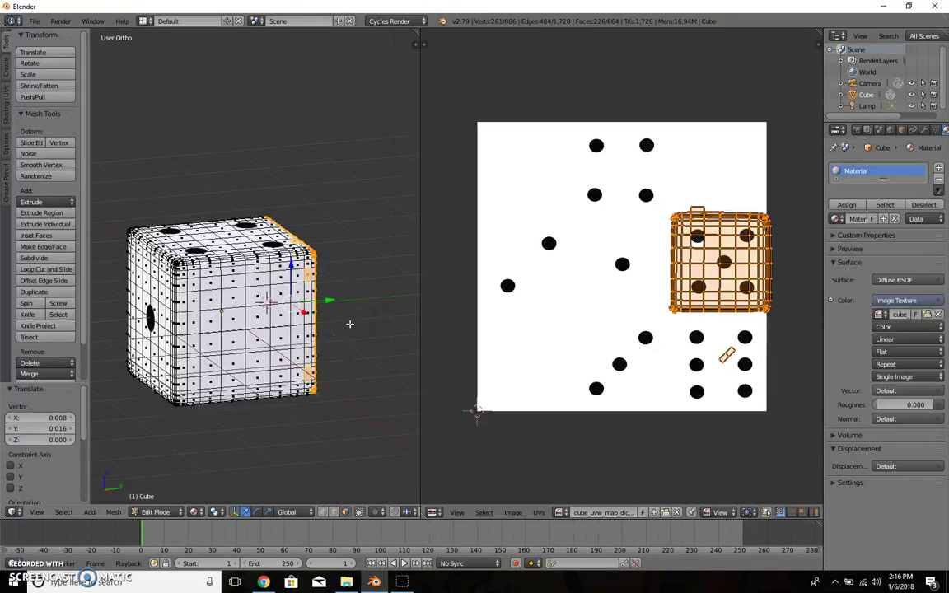
key(KP_1)
key(KP_6)
key(KP_6)
key(KP_6)
key(KP_6)
key(KP_6)
key(KP_6)
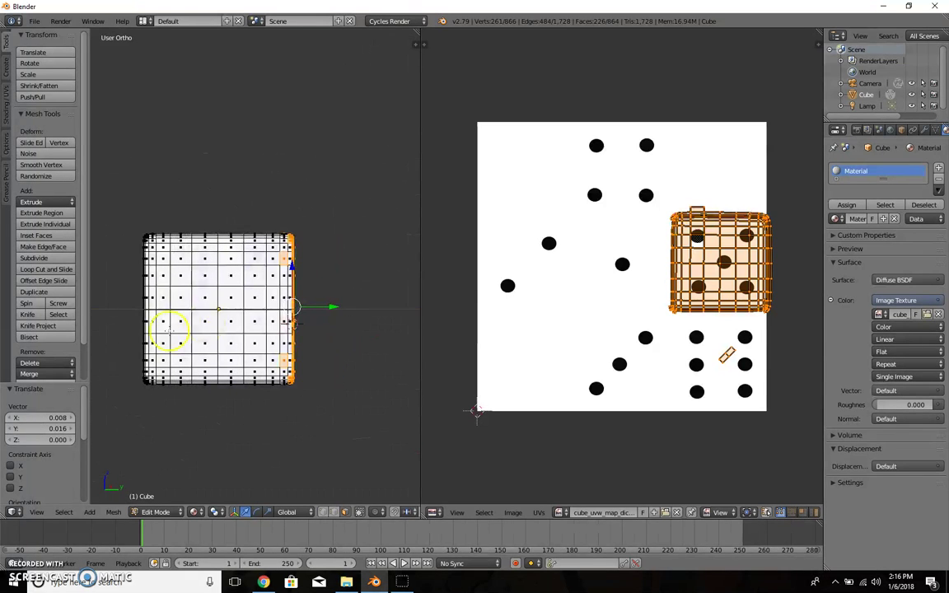
key(a)
key(b)
drag(134, 199, 361, 394)
key(u)
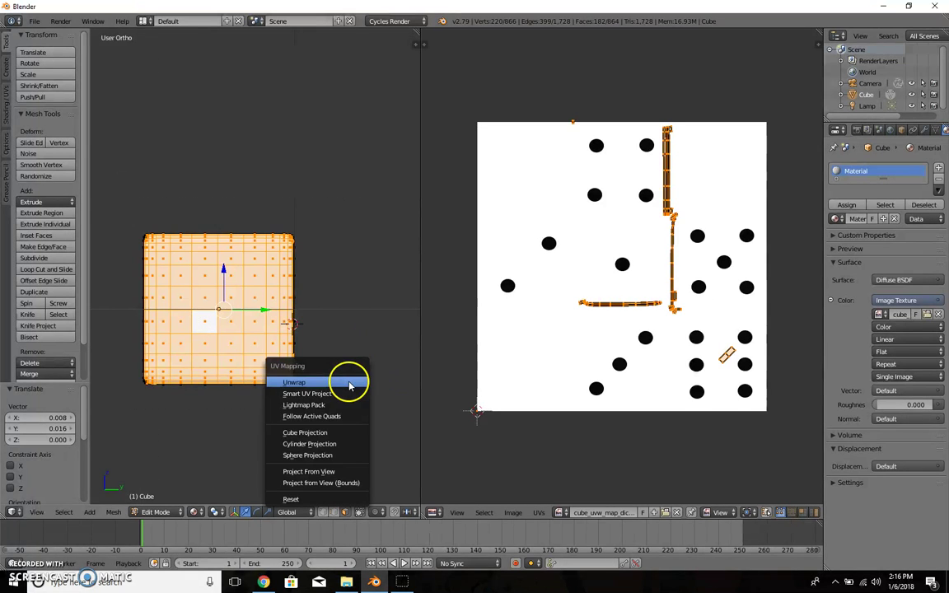
click(347, 383)
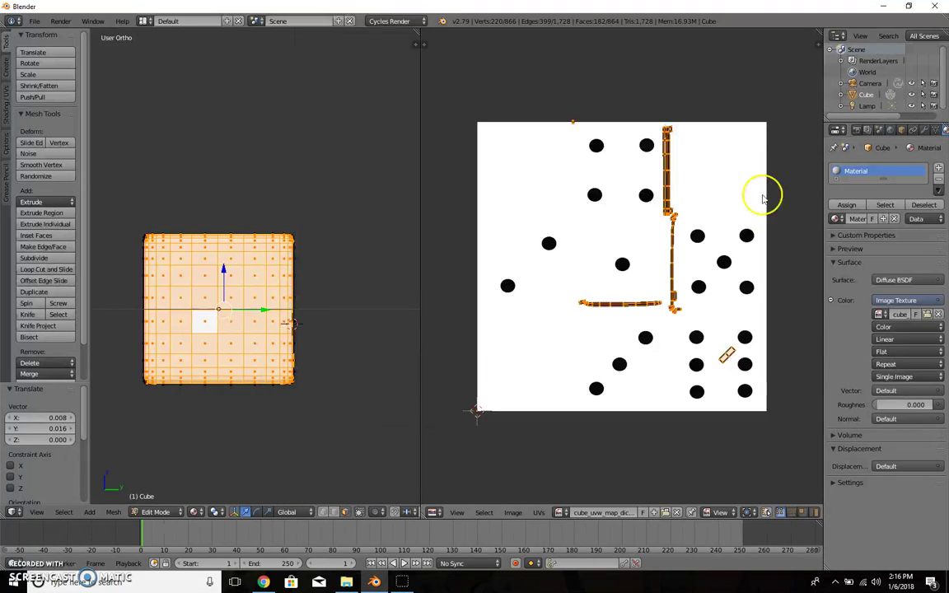
key(u)
click(318, 394)
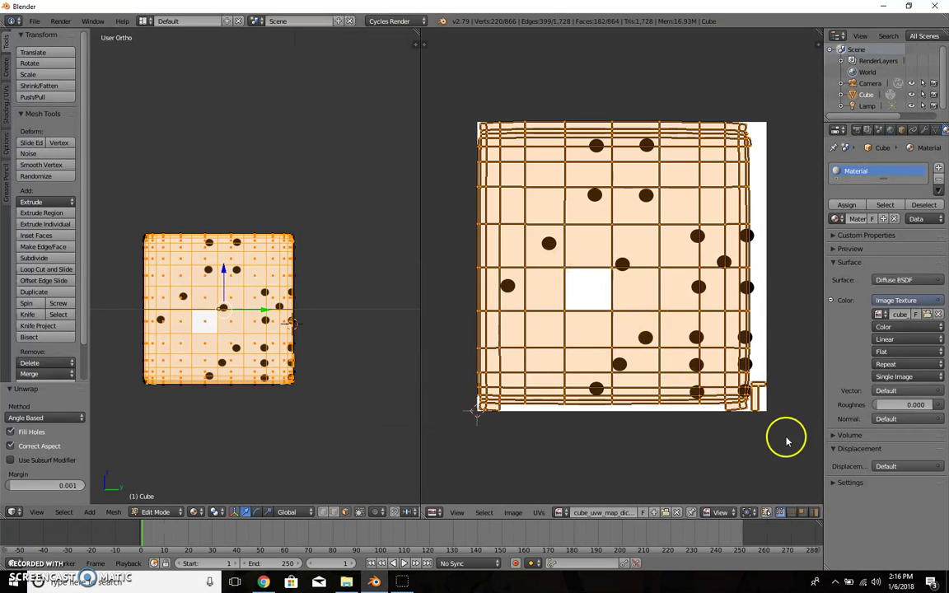
- Scale the right side's UV layout to about 0.303 and move it about -0.34 in Y onto the three-dot face
key(s)
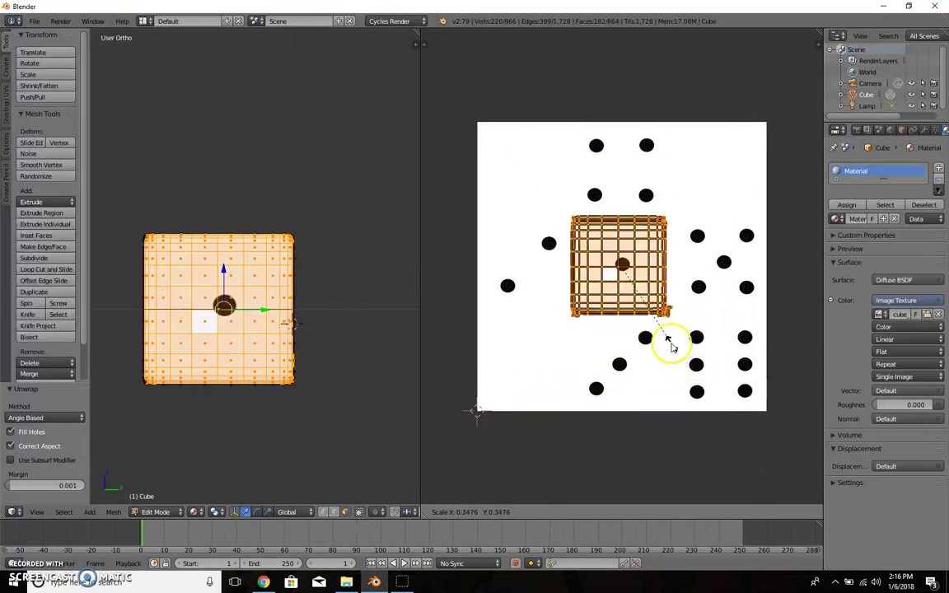
click(668, 337)
key(g)
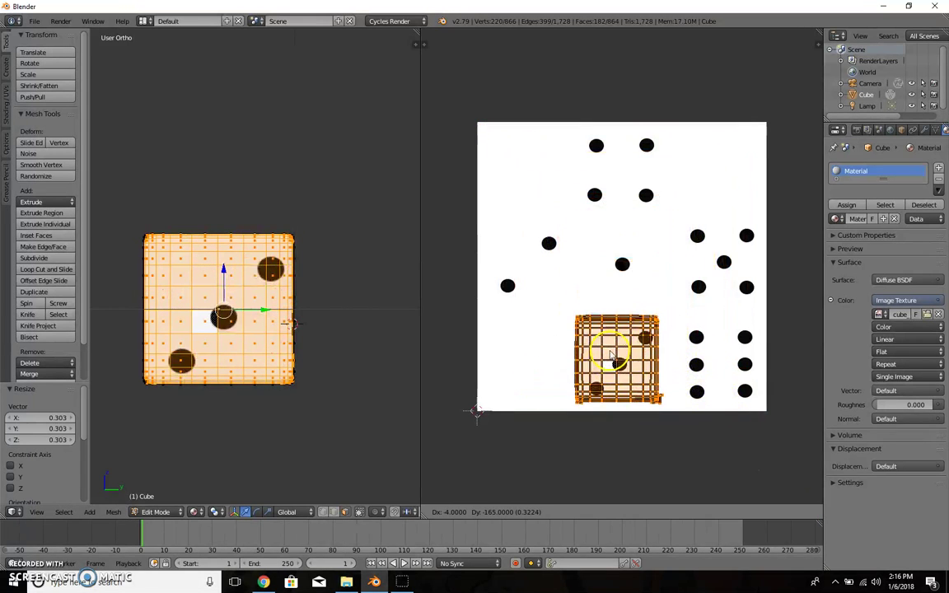
click(616, 362)
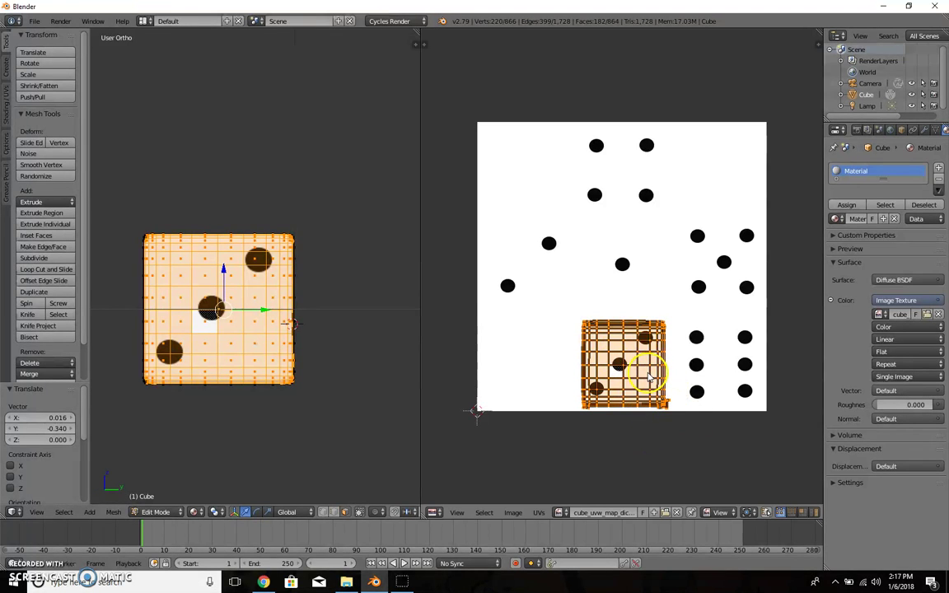
key(g)
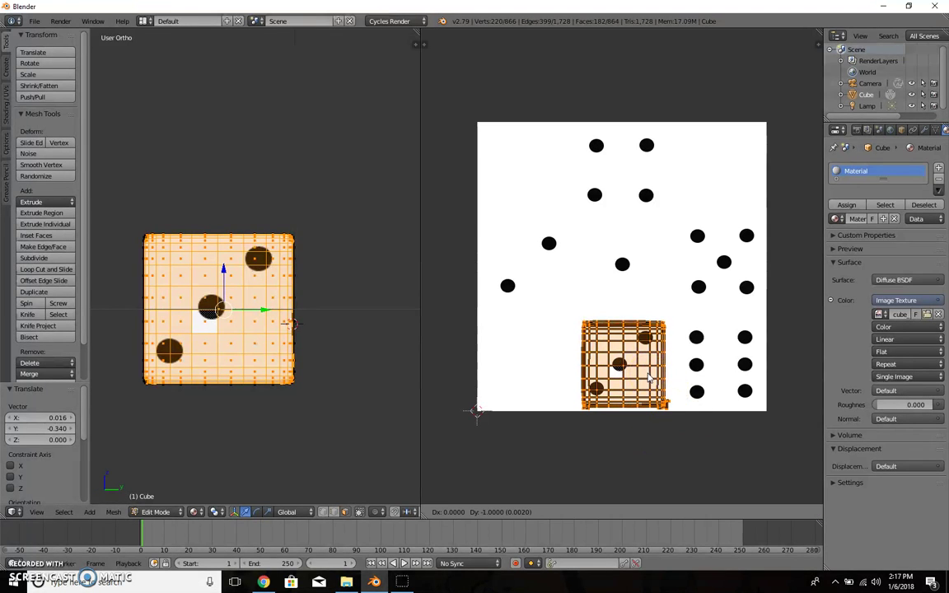
click(649, 378)
click(286, 258)
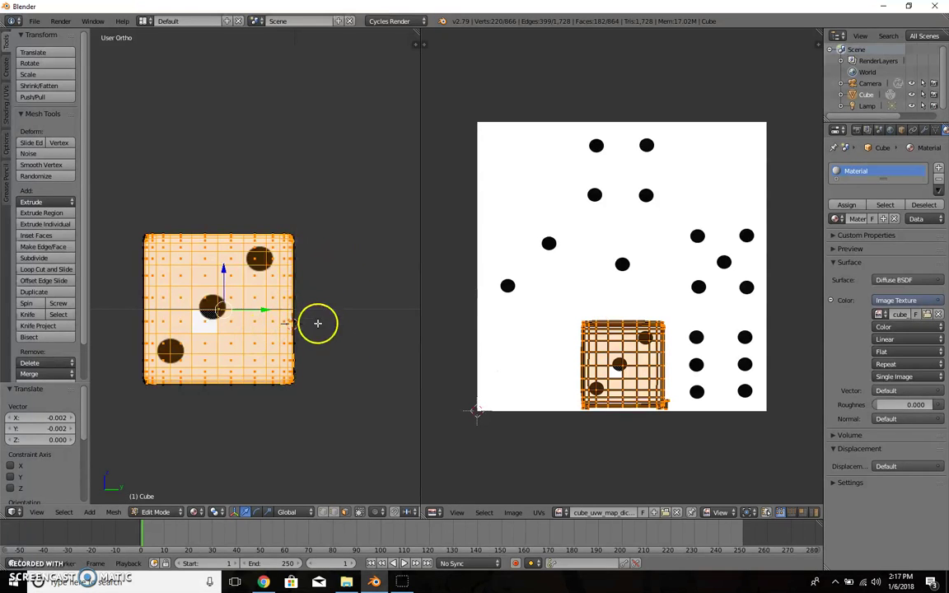
- Box-select the faces of the cube's underside in a straight-on orthographic view and unwrap them
middle_drag(335, 329, 363, 344)
key(Tab)
key(Tab)
right_click(251, 370)
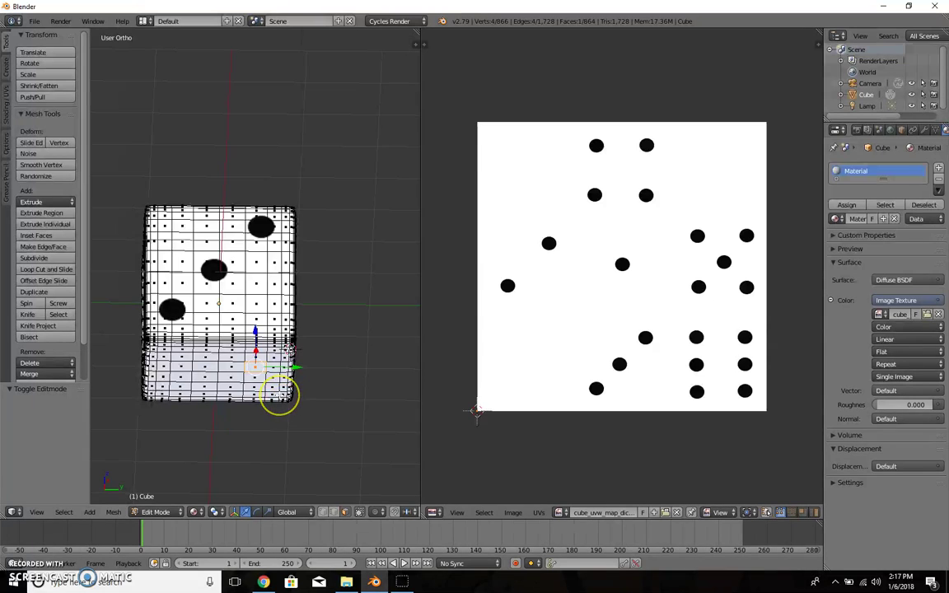
key(KP_7)
key(KP_4)
key(KP_4)
key(KP_4)
key(KP_6)
key(KP_6)
key(KP_6)
key(KP_2)
key(KP_2)
key(KP_2)
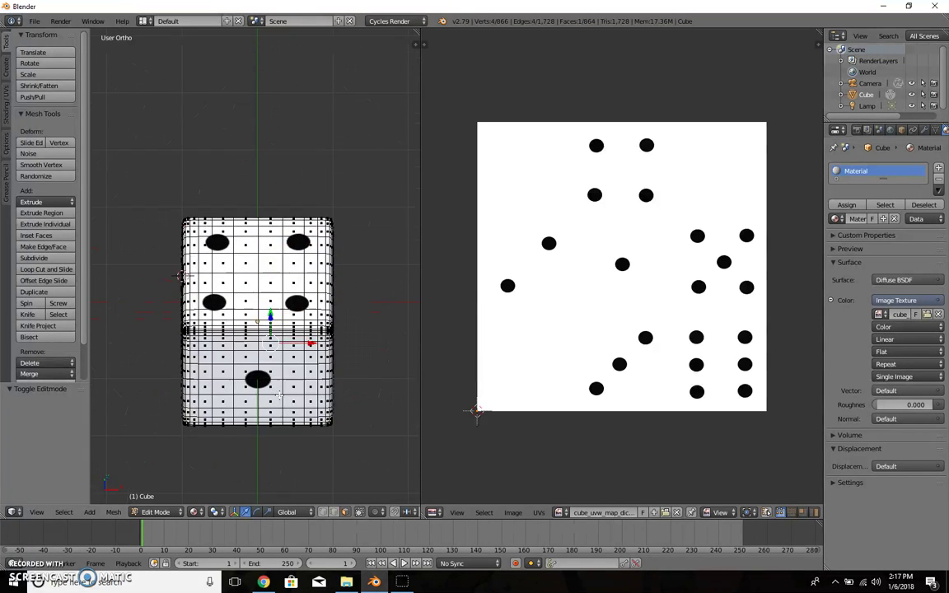
key(KP_2)
key(KP_2)
key(KP_2)
key(KP_2)
key(KP_2)
key(KP_2)
key(KP_2)
key(KP_2)
key(KP_2)
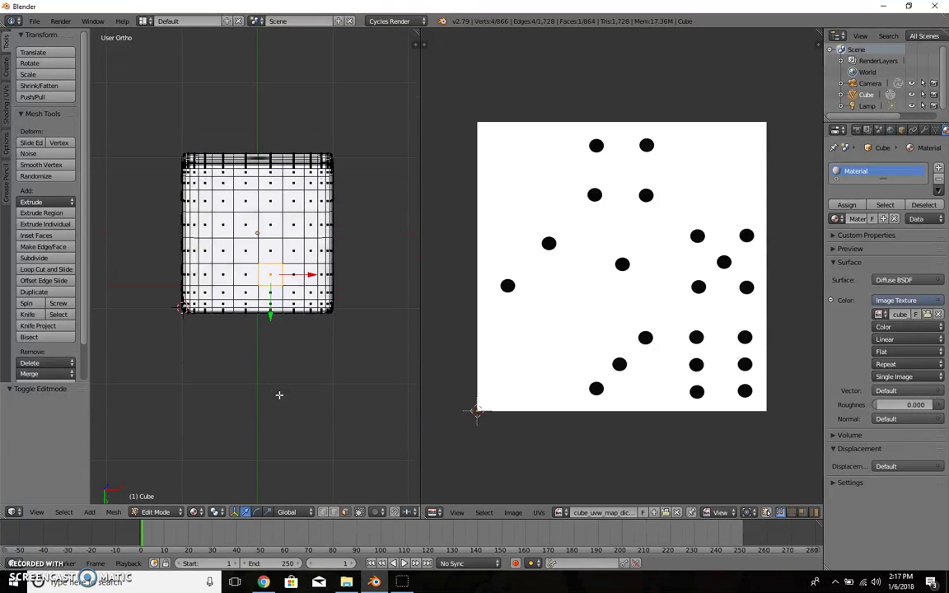
key(b)
drag(159, 130, 368, 388)
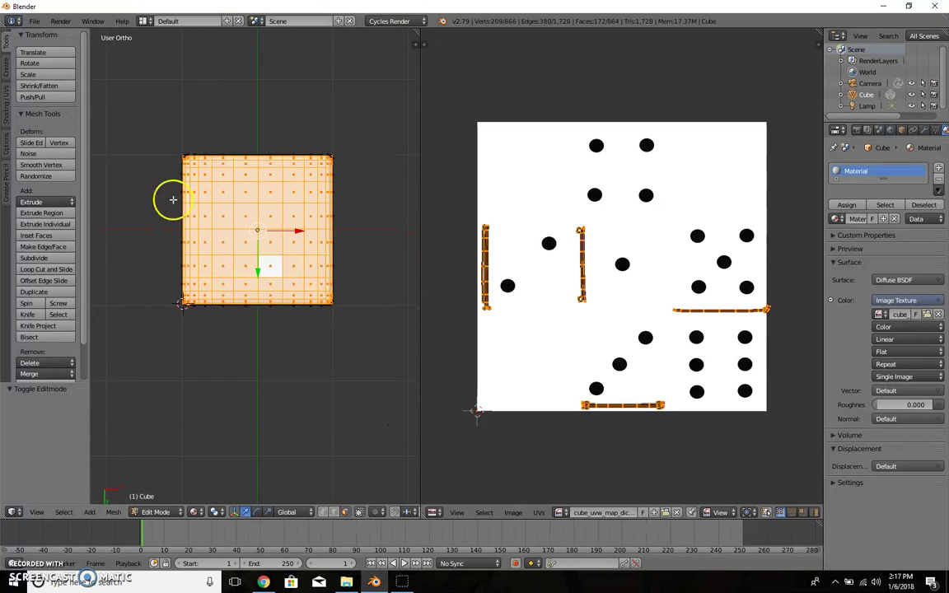
key(u)
click(325, 356)
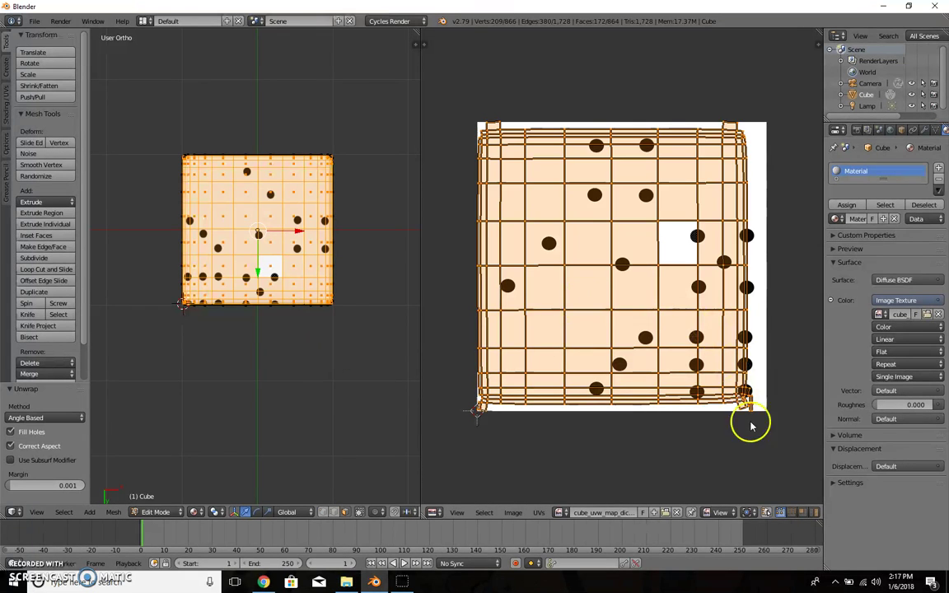
- Scale the underside's UV layout to about 0.304, move it onto the six-dot face and return to Object Mode
key(s)
click(660, 330)
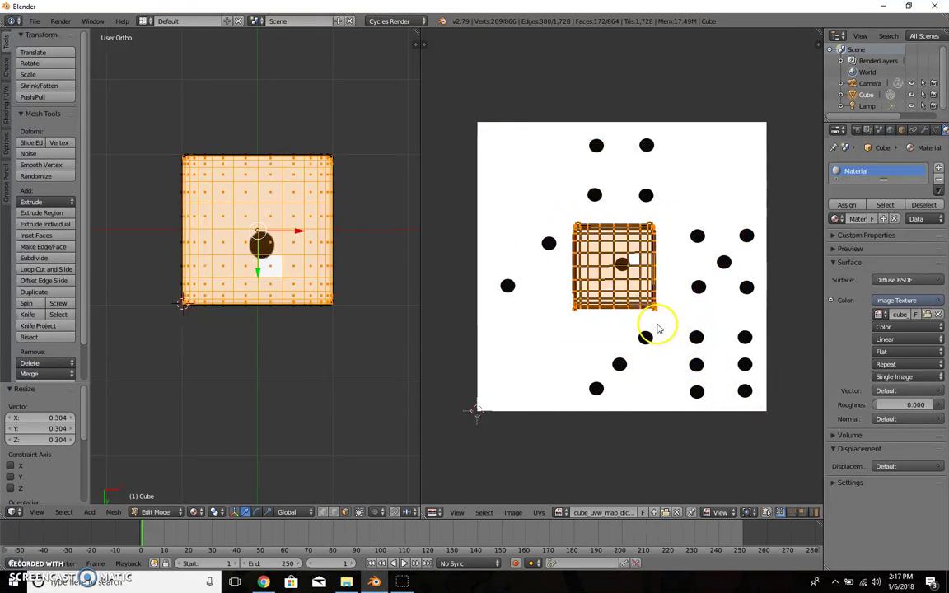
key(g)
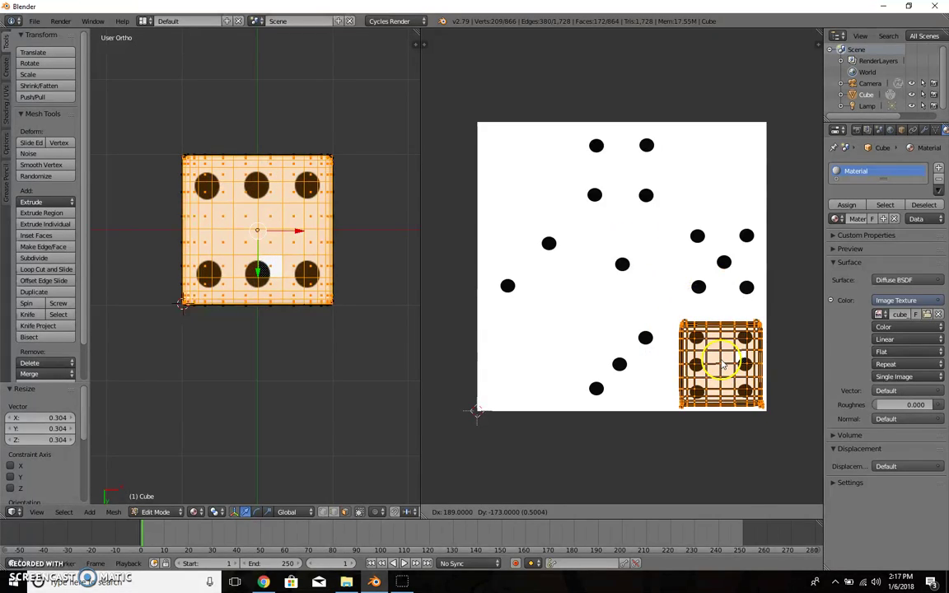
click(721, 365)
middle_drag(344, 277, 280, 412)
key(Tab)
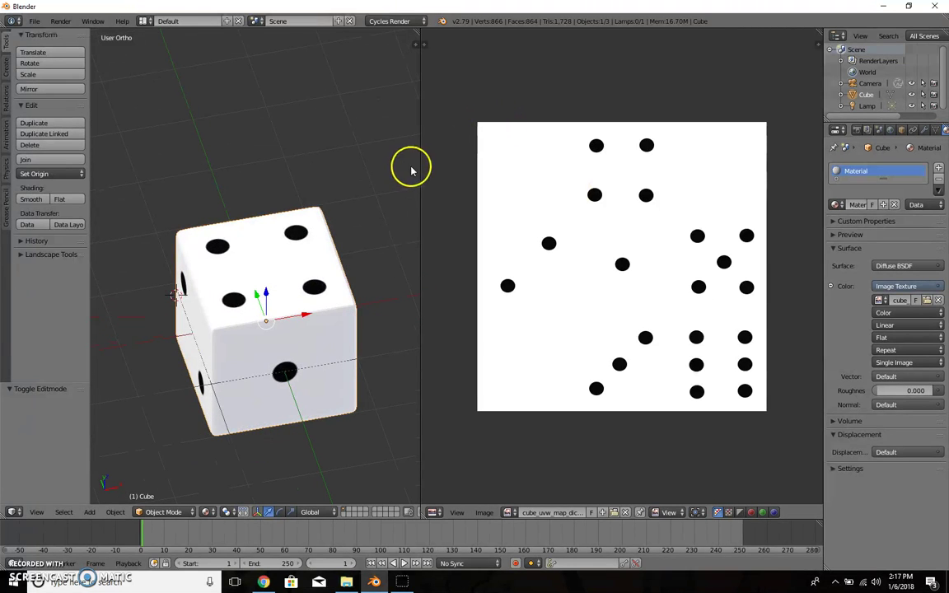
- Narrow the 3D viewport and switch the image editor beside it to the Node Editor
drag(420, 171, 730, 165)
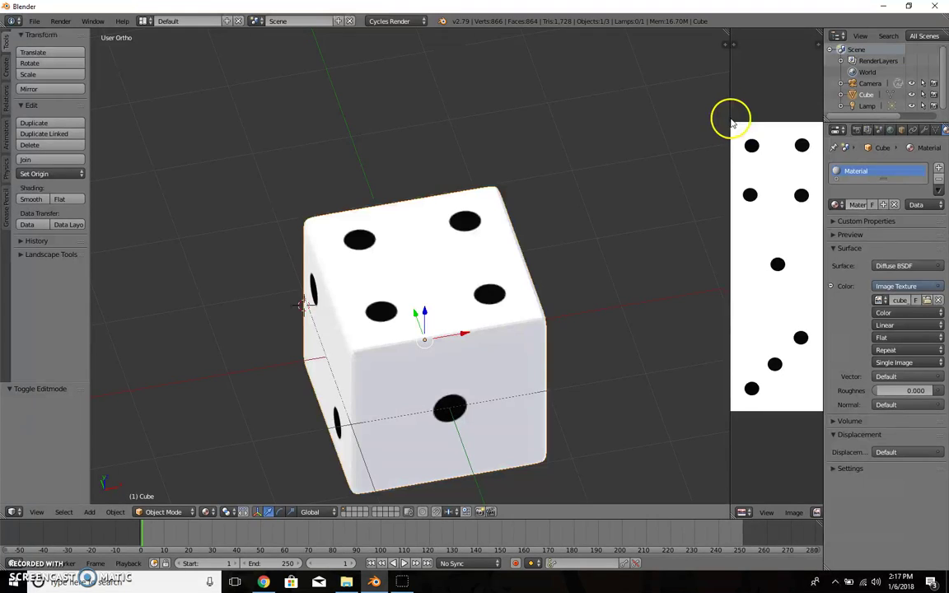
drag(730, 120, 339, 144)
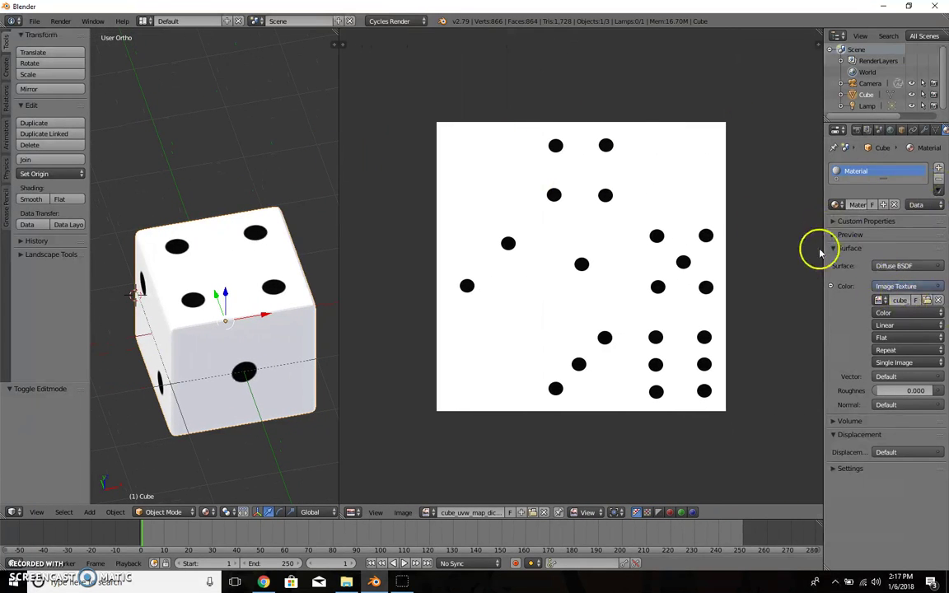
click(353, 511)
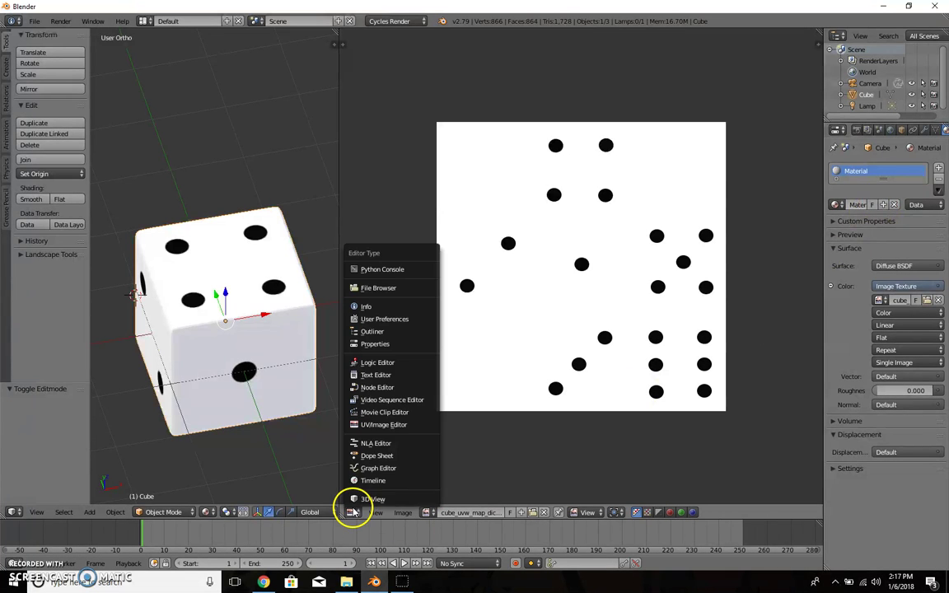
click(380, 388)
scroll(416, 284, up, 2)
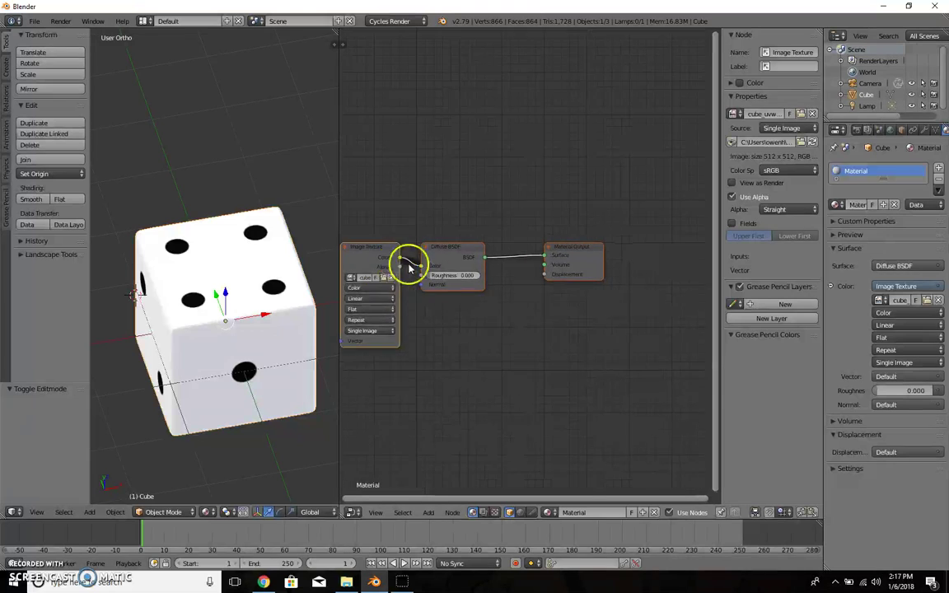
- Replace the die material's Diffuse BSDF node with a Principled BSDF placed between the image texture and the material output
click(442, 252)
key(x)
click(485, 284)
key(shift+a)
mouse_move(482, 294)
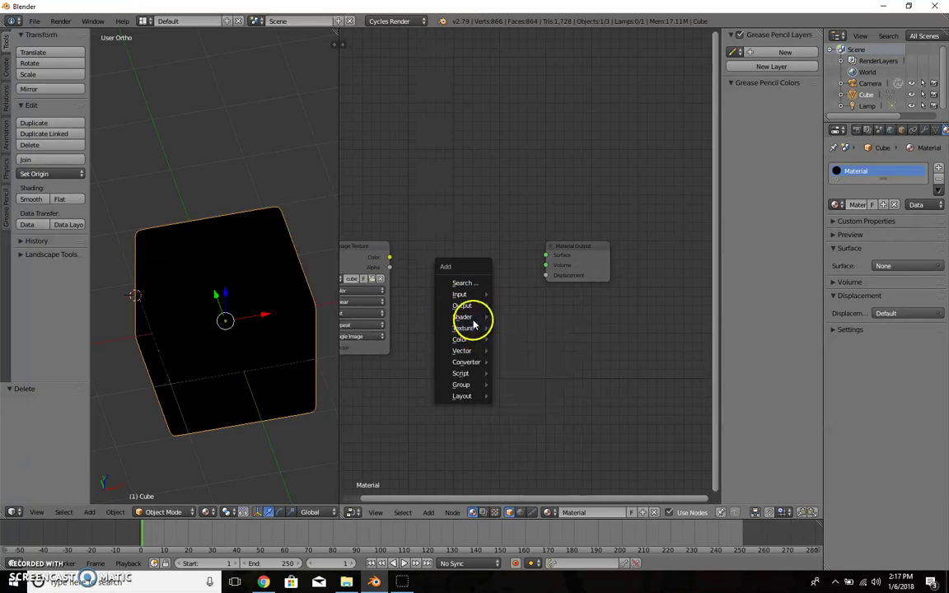
mouse_move(476, 319)
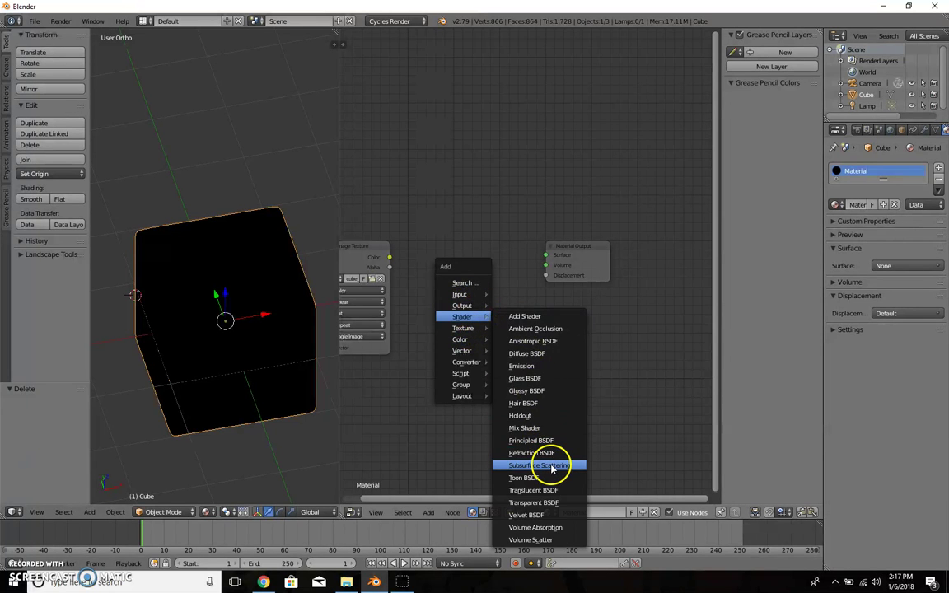
click(551, 443)
click(437, 217)
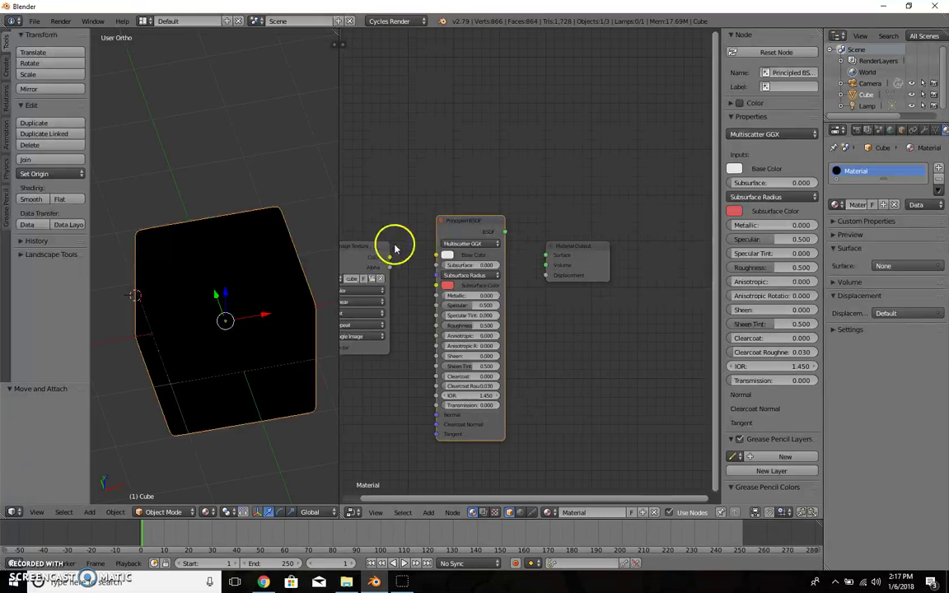
- Link the image texture's Color to the Principled BSDF's Base Color and the BSDF output to the material output's Surface
drag(392, 260, 437, 255)
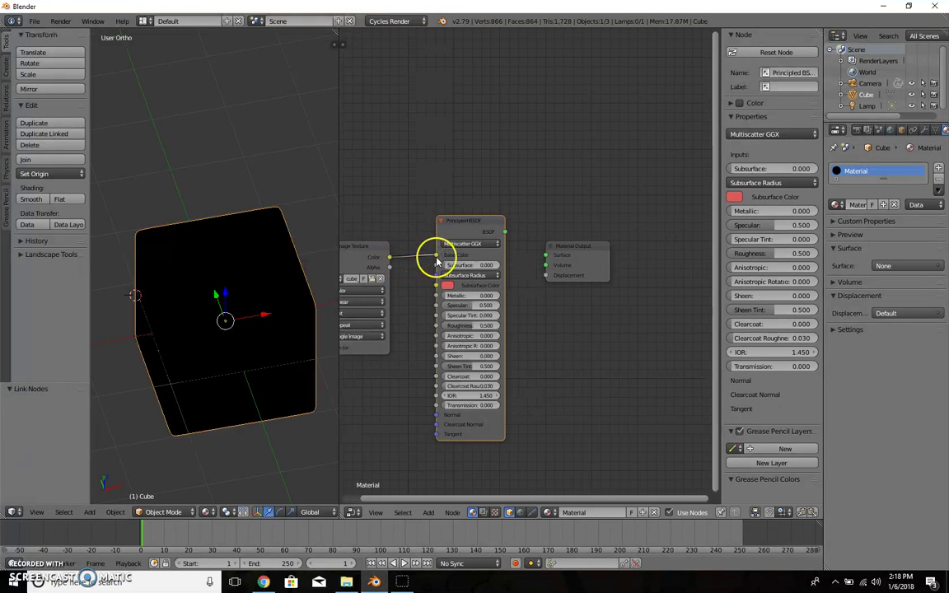
drag(505, 231, 542, 261)
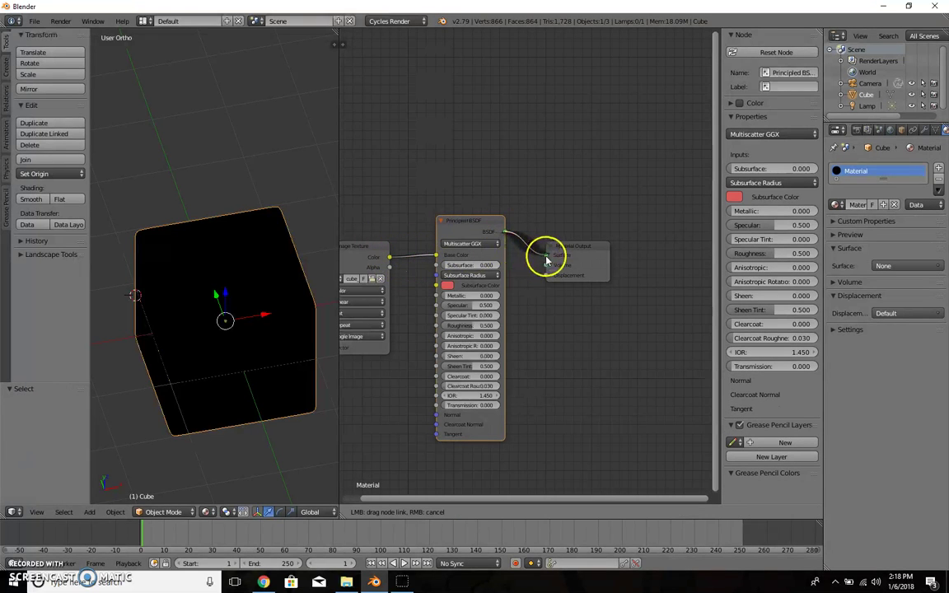
drag(587, 404, 587, 399)
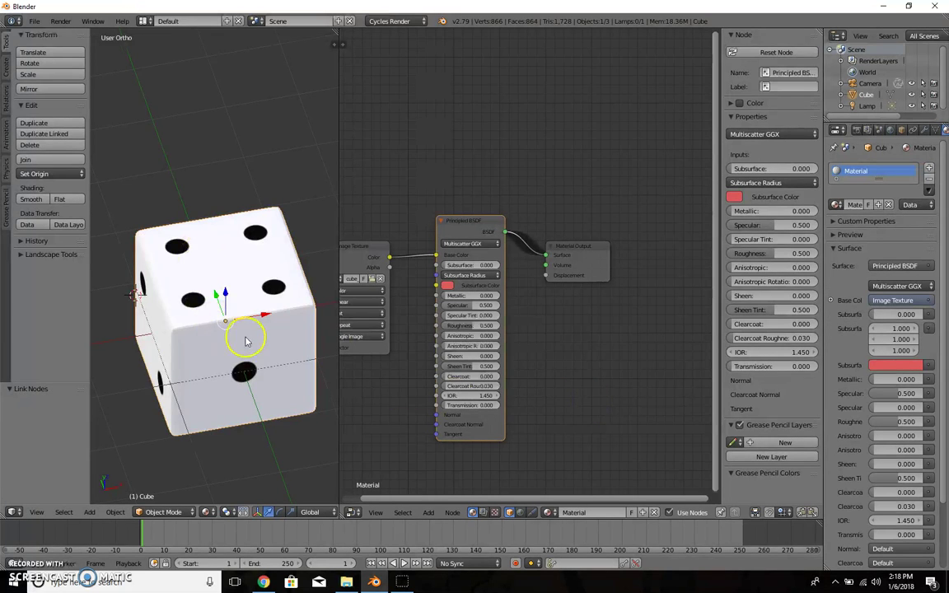
- Preview the die from a distance in Rendered viewport shading and switch back to Material shading
middle_drag(246, 342, 309, 338)
click(201, 516)
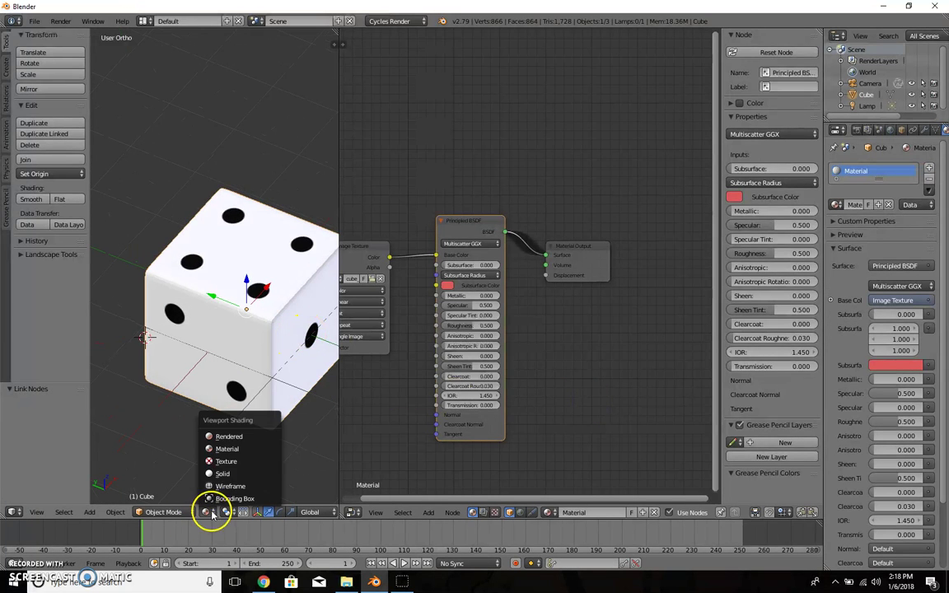
click(220, 434)
scroll(252, 333, down, 6)
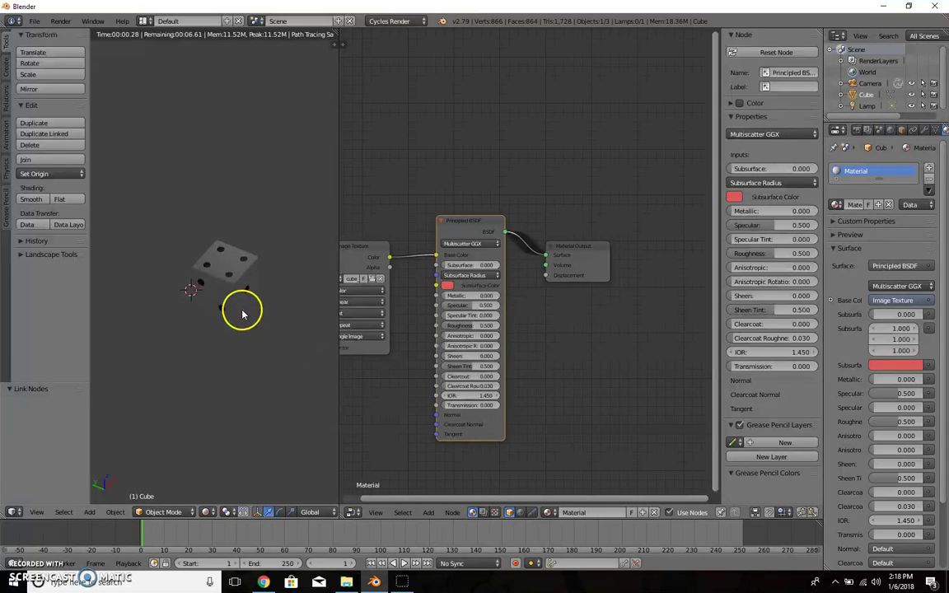
key(shift+z)
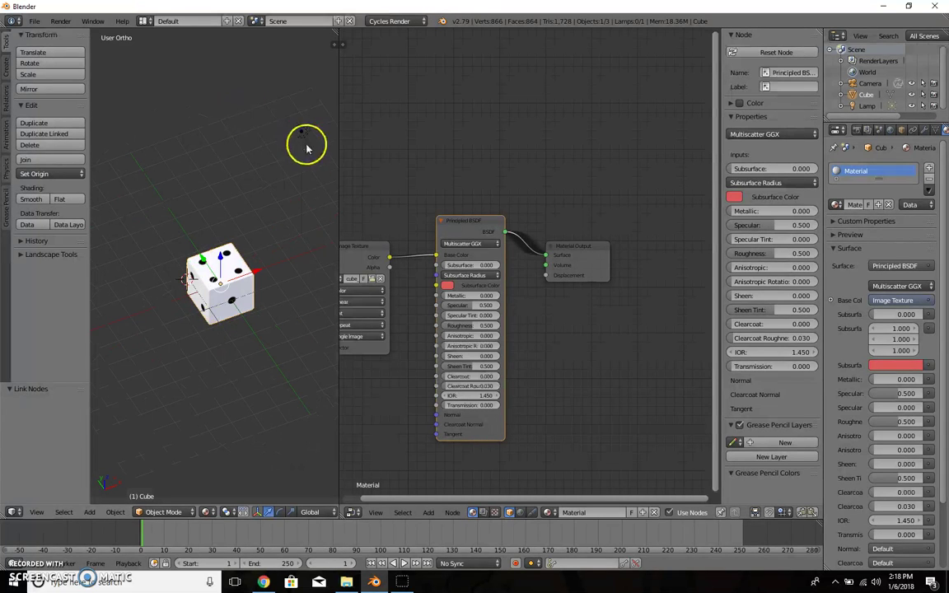
- Delete the lamp from the scene
right_click(303, 140)
key(x)
click(300, 232)
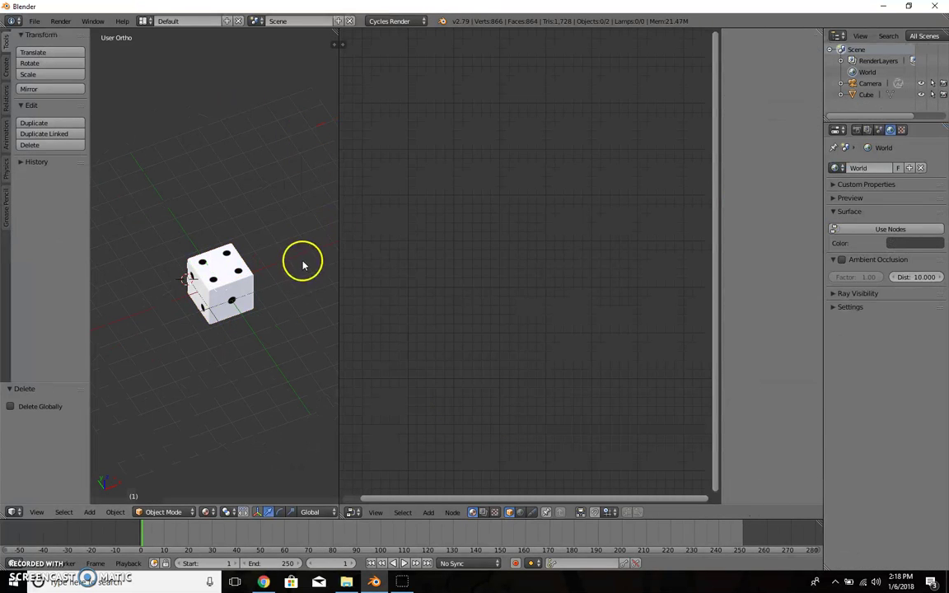
- Snap the 3D cursor to the scene centre and add a torus mesh there
key(shift+s)
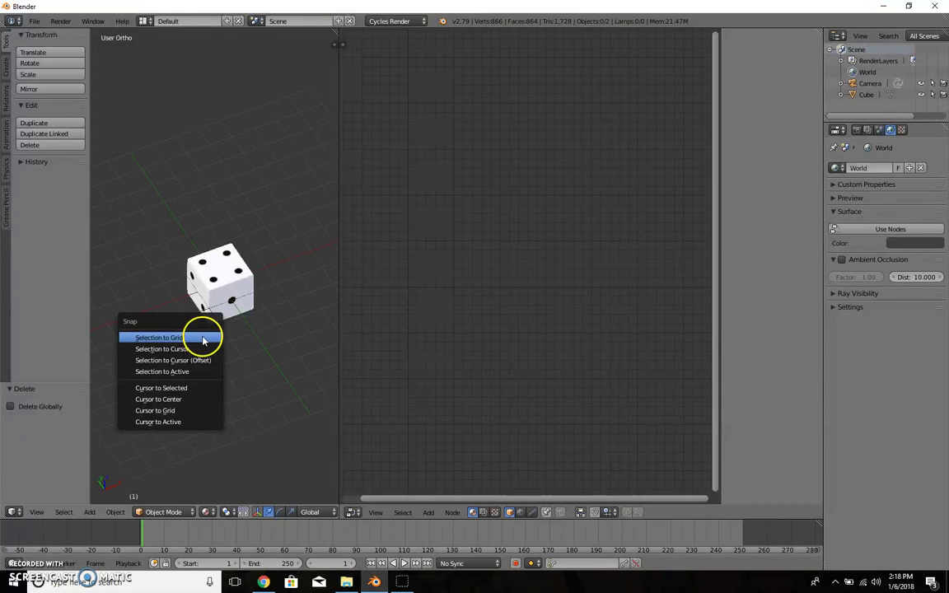
click(206, 389)
key(shift+a)
mouse_move(239, 342)
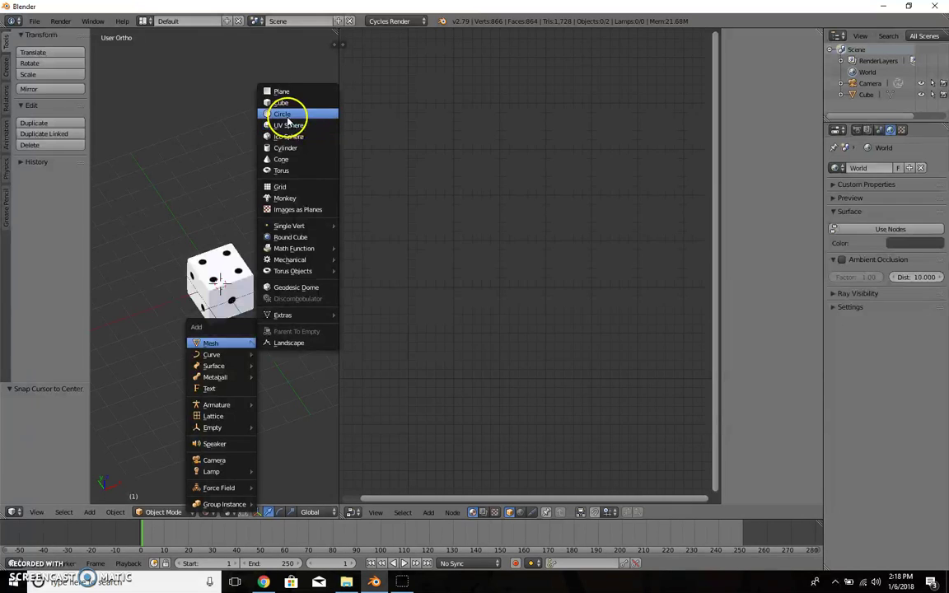
click(298, 174)
middle_drag(254, 319, 274, 260)
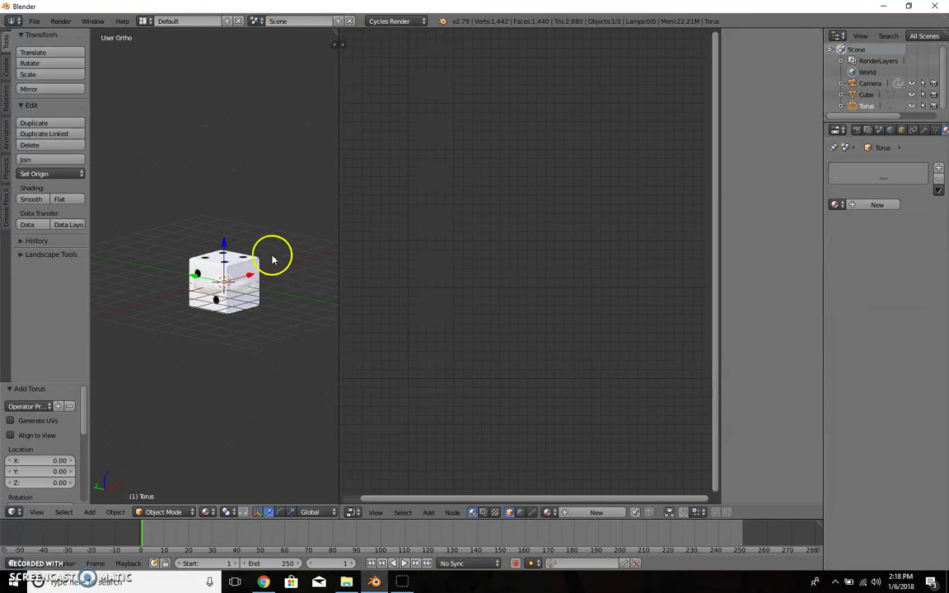
- Raise the torus about 7.087 in Z above the die and scale it to about 5.273 in X and Y only
drag(233, 251, 216, 79)
middle_drag(205, 153, 257, 254)
key(s)
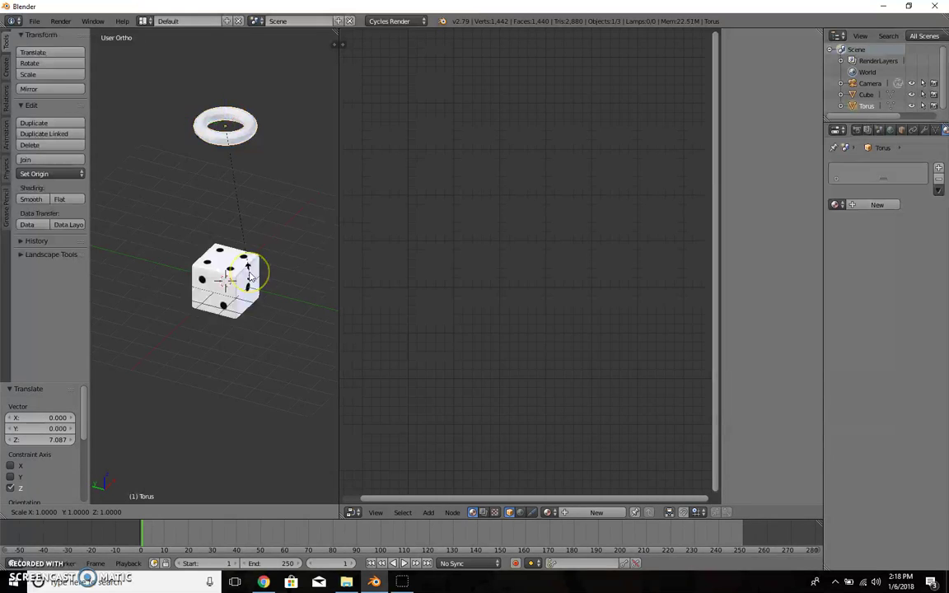
key(shift+x)
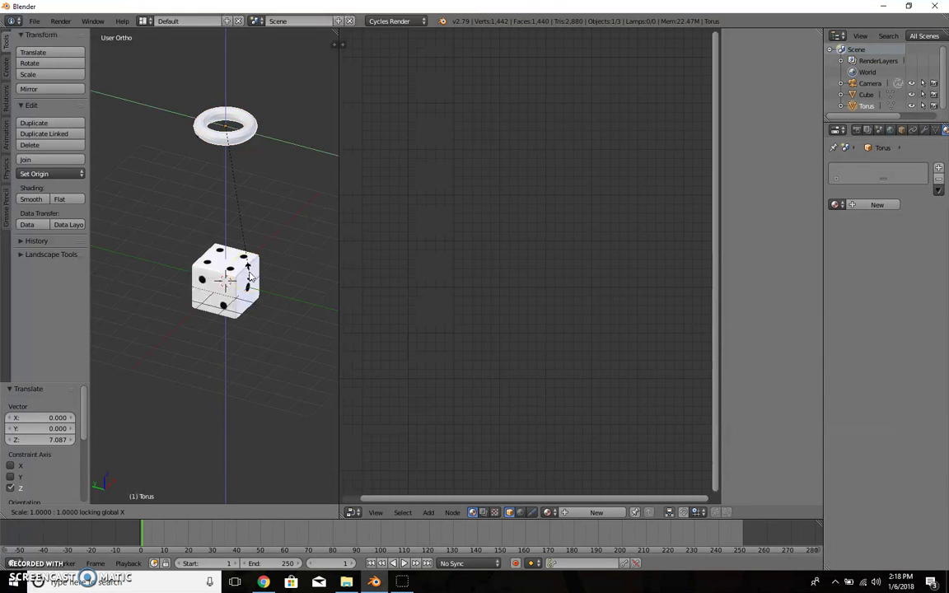
key(shift+z)
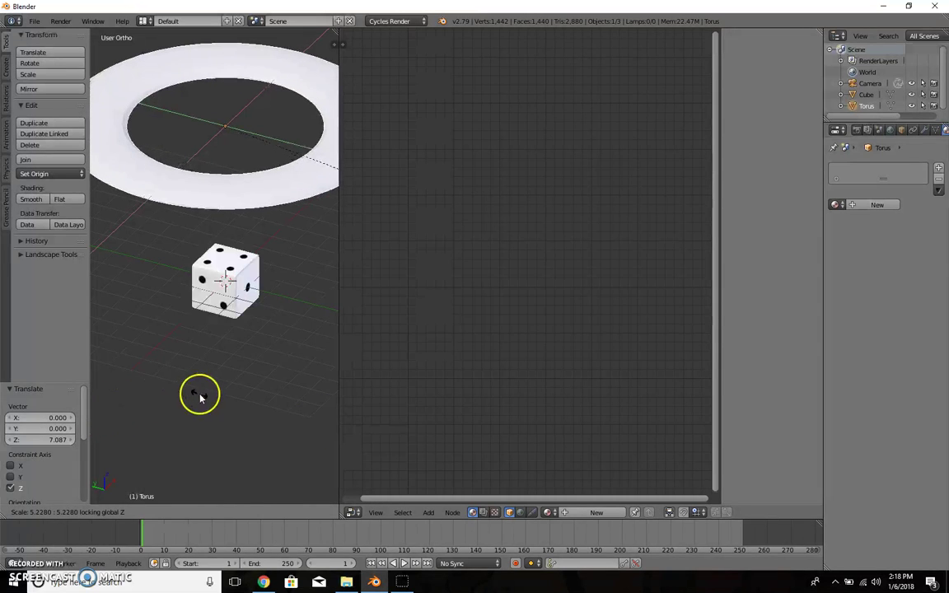
click(149, 385)
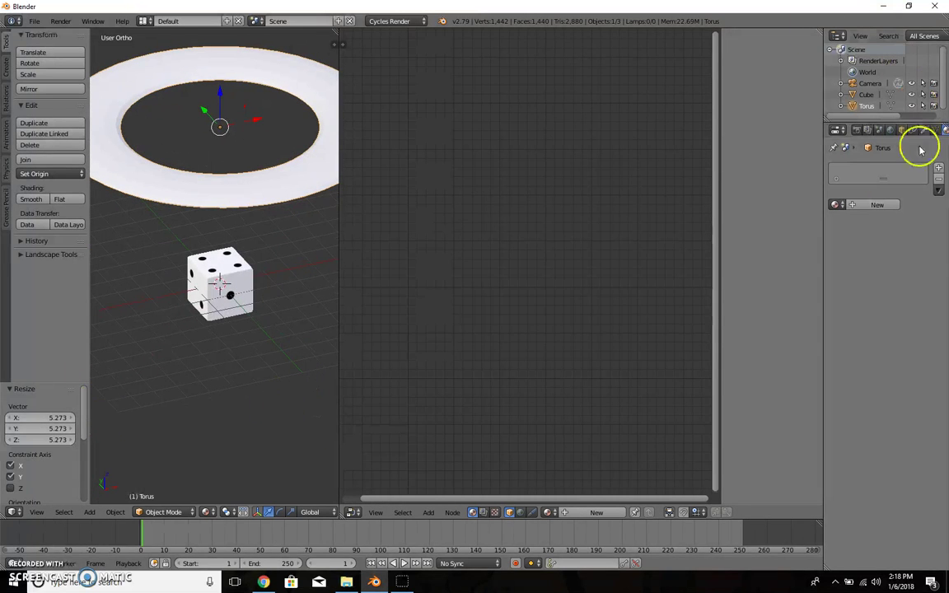
- Give the torus a new material with an Emission surface in a light blue colour
click(878, 204)
click(882, 263)
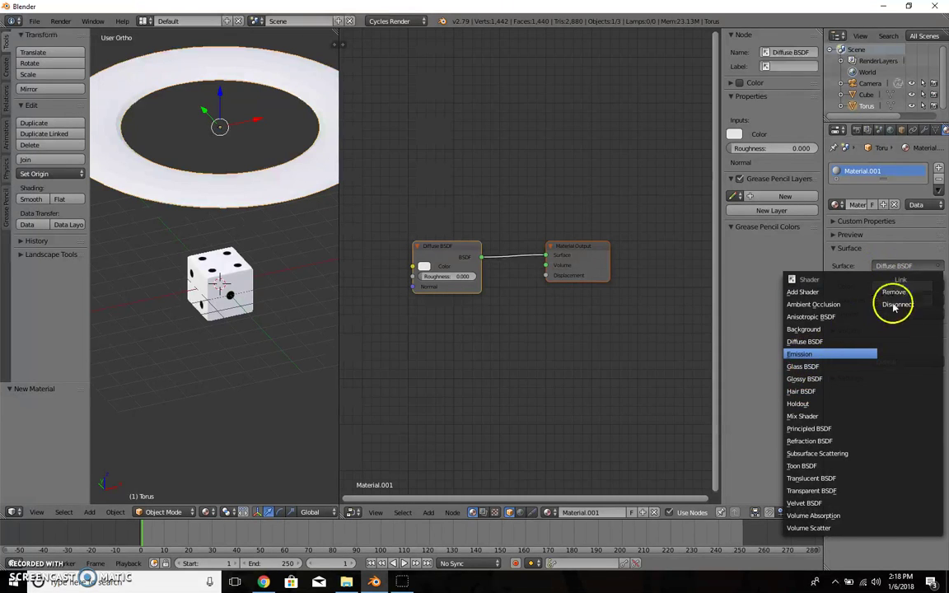
click(830, 353)
click(889, 284)
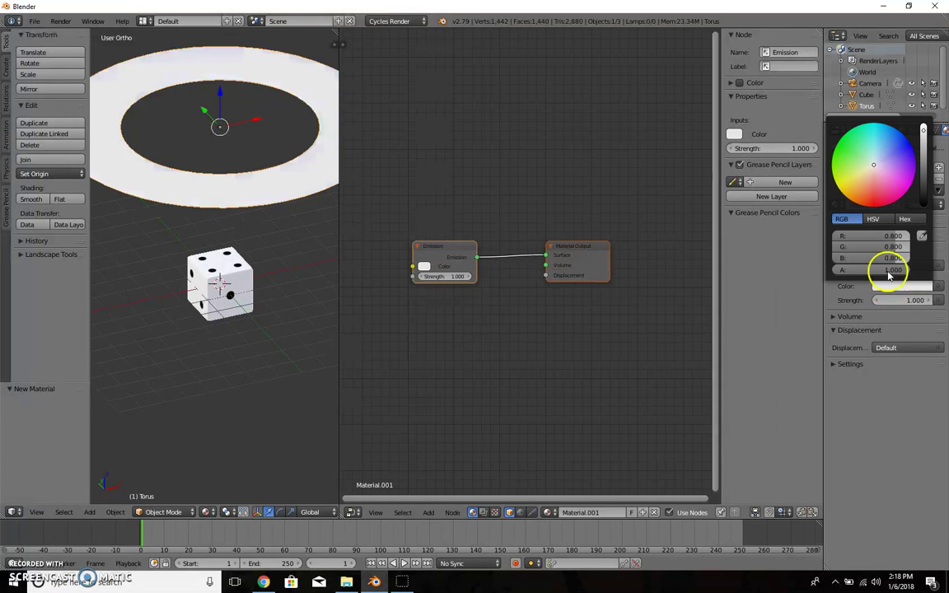
click(867, 168)
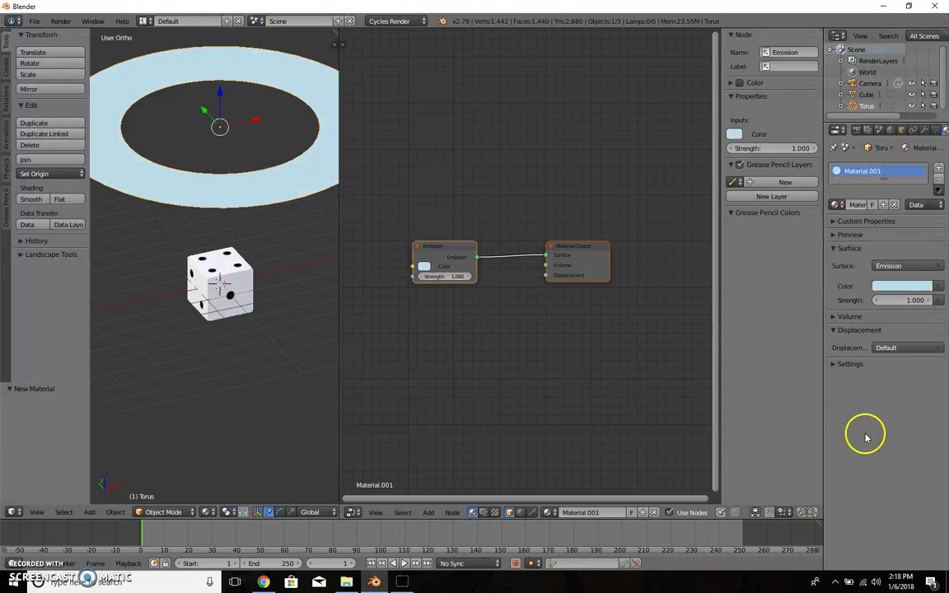
- Preview the torus-lit die in Rendered shading through the camera, looking at it closely
key(shift+z)
scroll(261, 359, up, 6)
scroll(227, 360, down, 8)
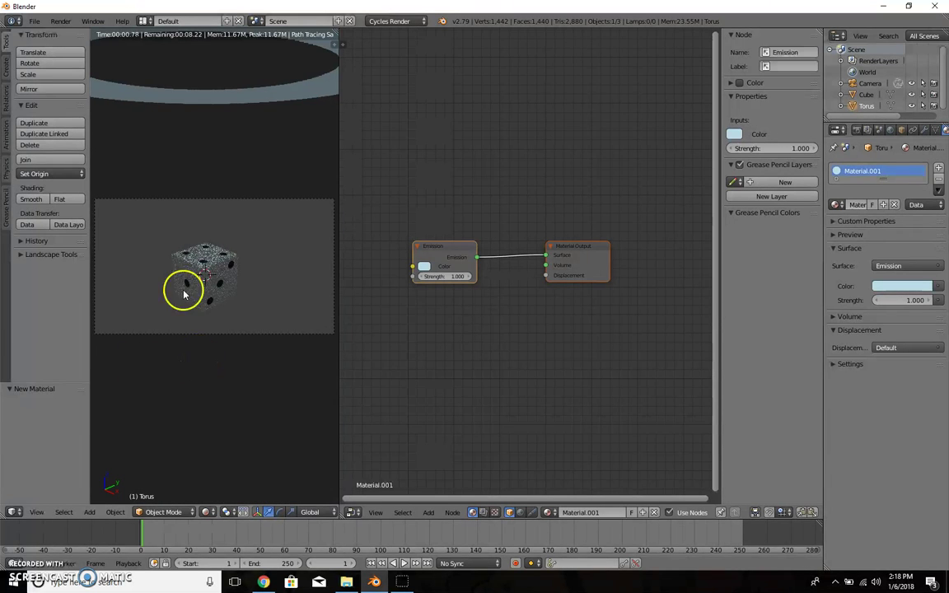
scroll(221, 290, up, 5)
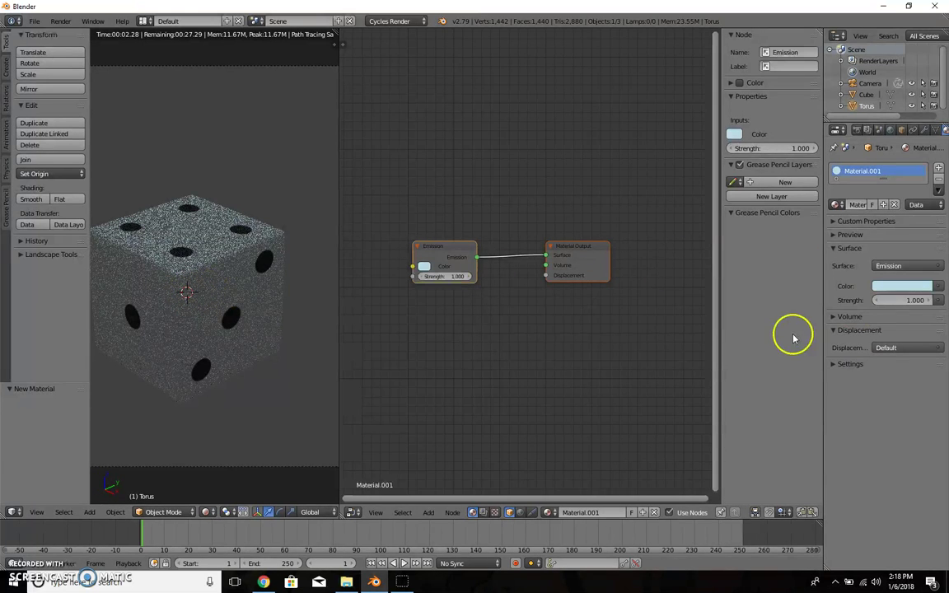
- Set the torus material's Emission strength to 3
click(913, 300)
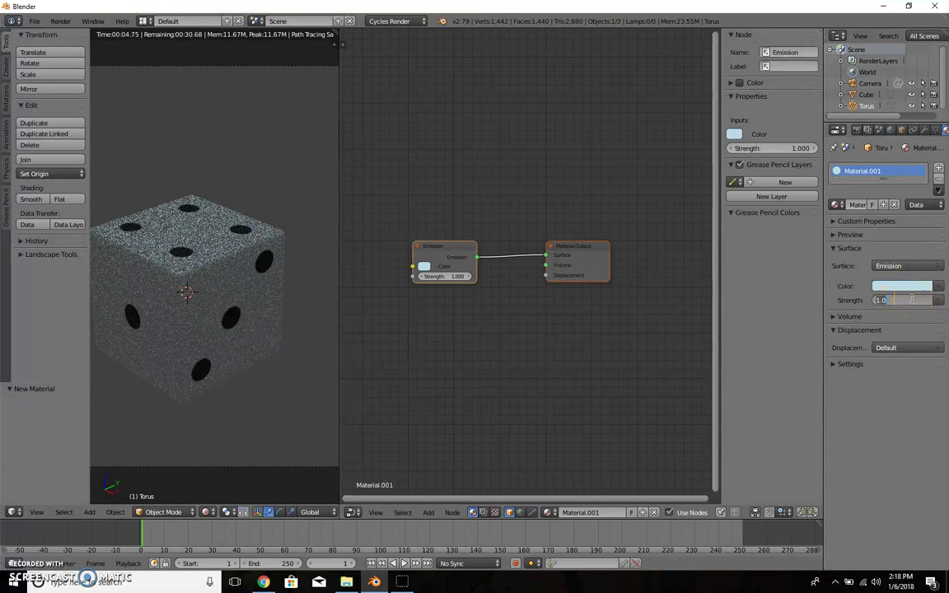
text(3)
key(Return)
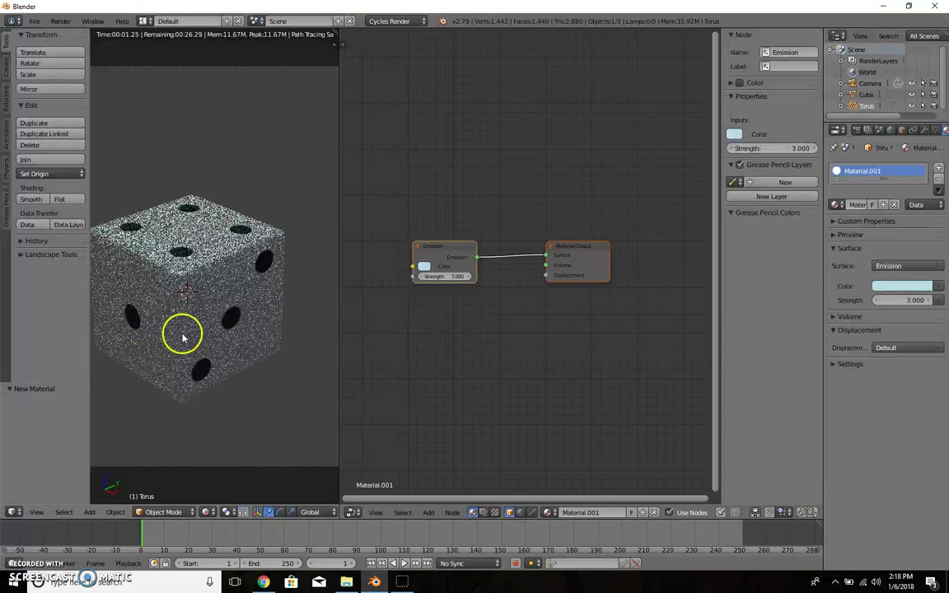
- Select the die and try its Principled BSDF with Metallic at 1.000 before returning it to 0.000
right_click(220, 262)
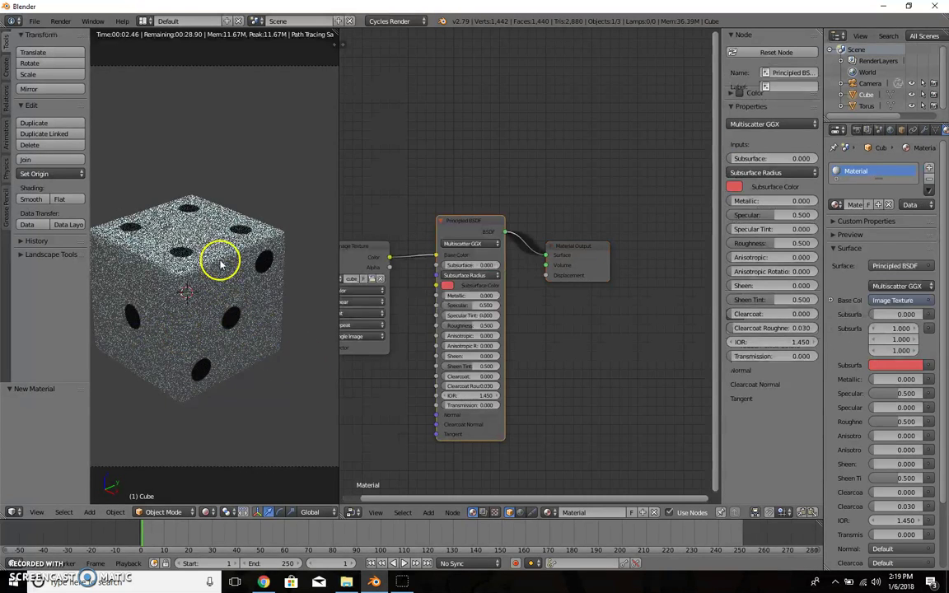
scroll(541, 313, up, 3)
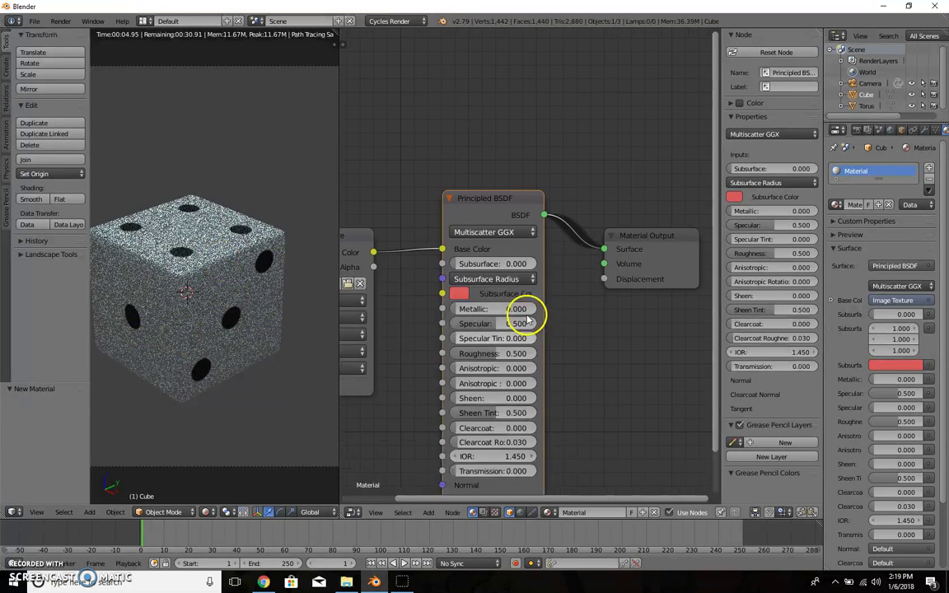
drag(452, 303, 690, 283)
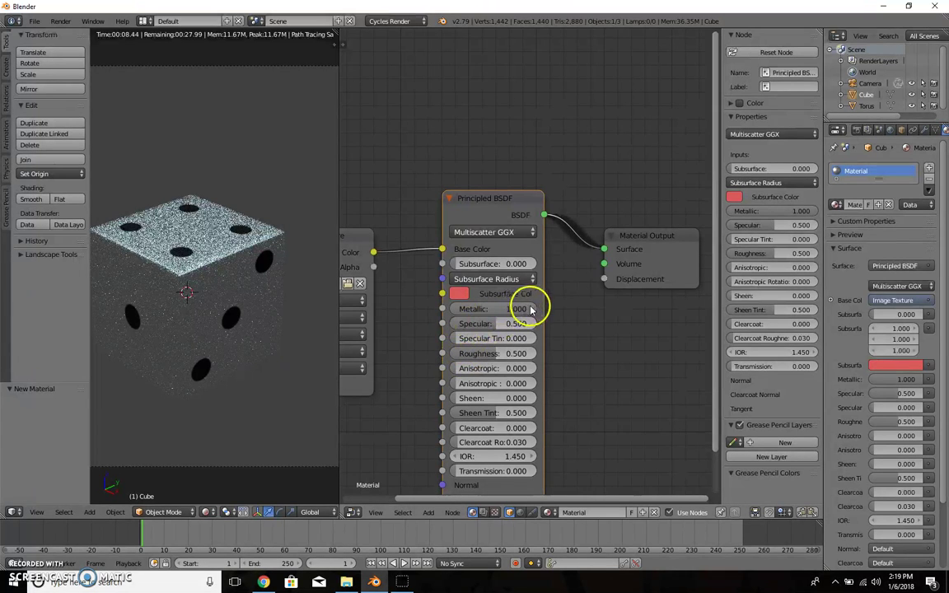
drag(542, 309, 397, 311)
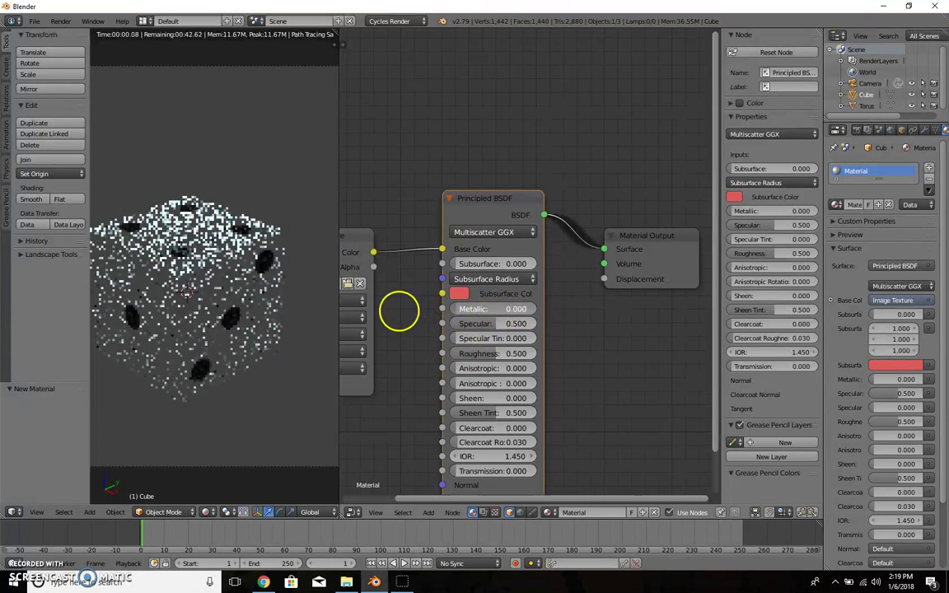
- Raise Specular, Specular Tint, Anisotropic and Sheen to 1.000 on the die's Principled BSDF
drag(463, 323, 560, 322)
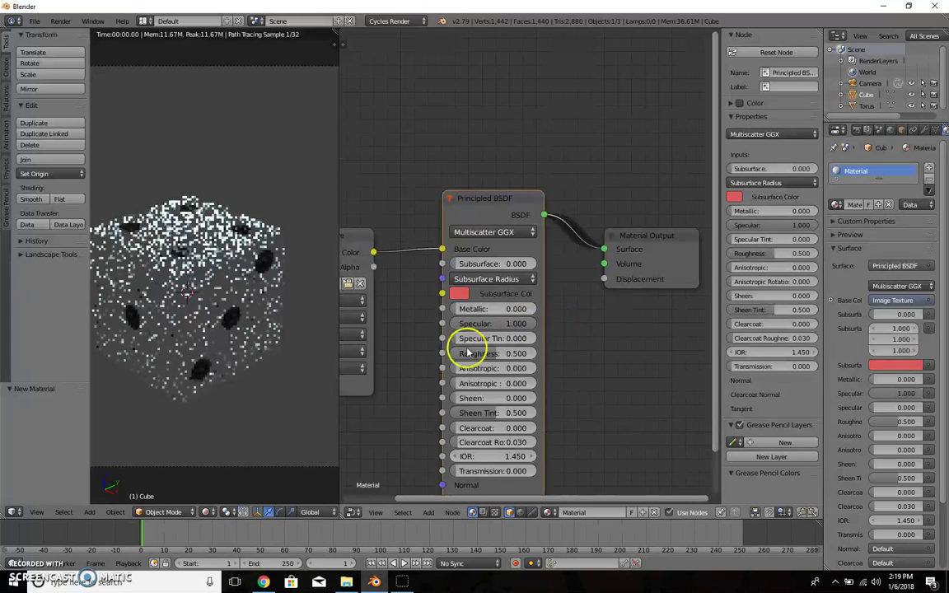
drag(461, 335, 615, 338)
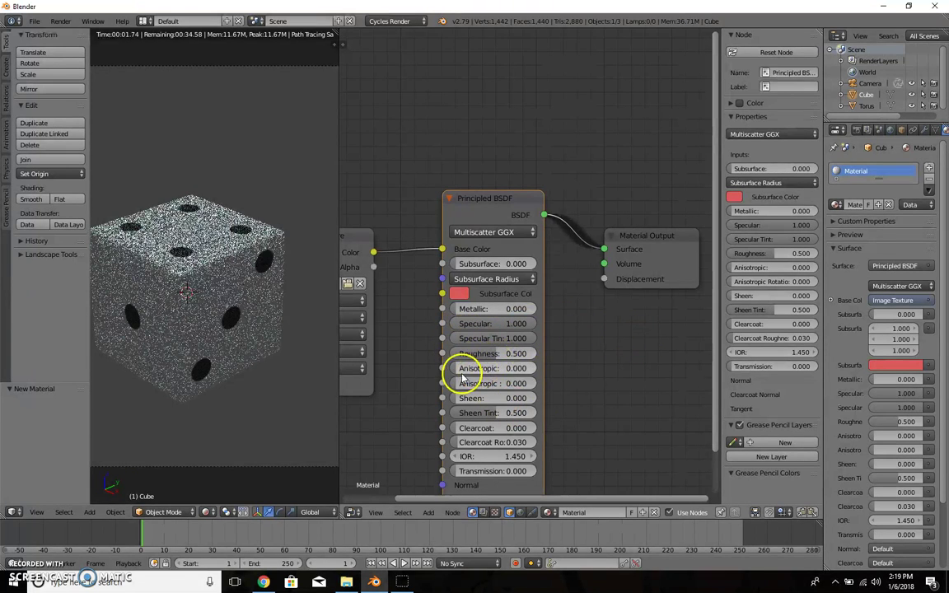
drag(460, 373, 578, 364)
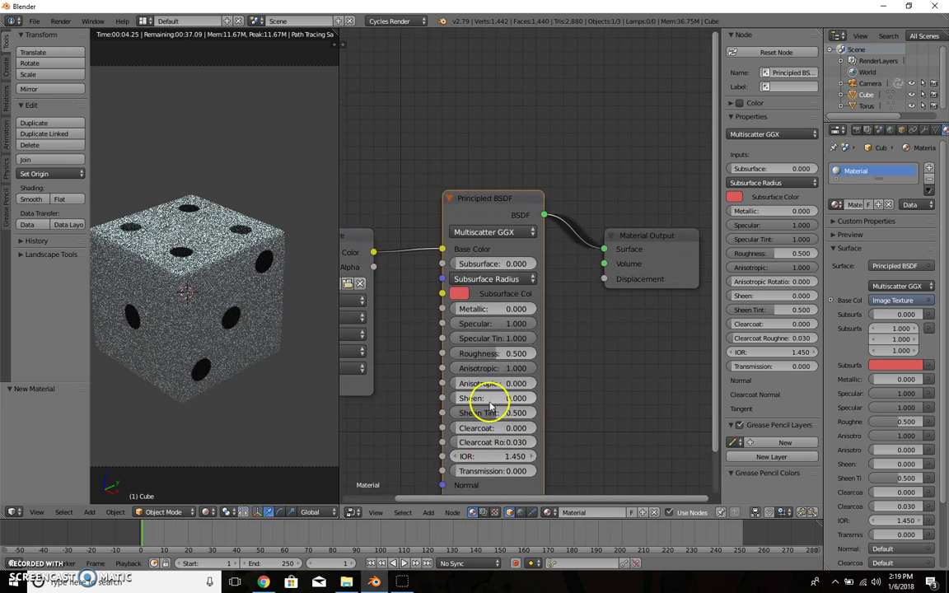
drag(456, 399, 537, 402)
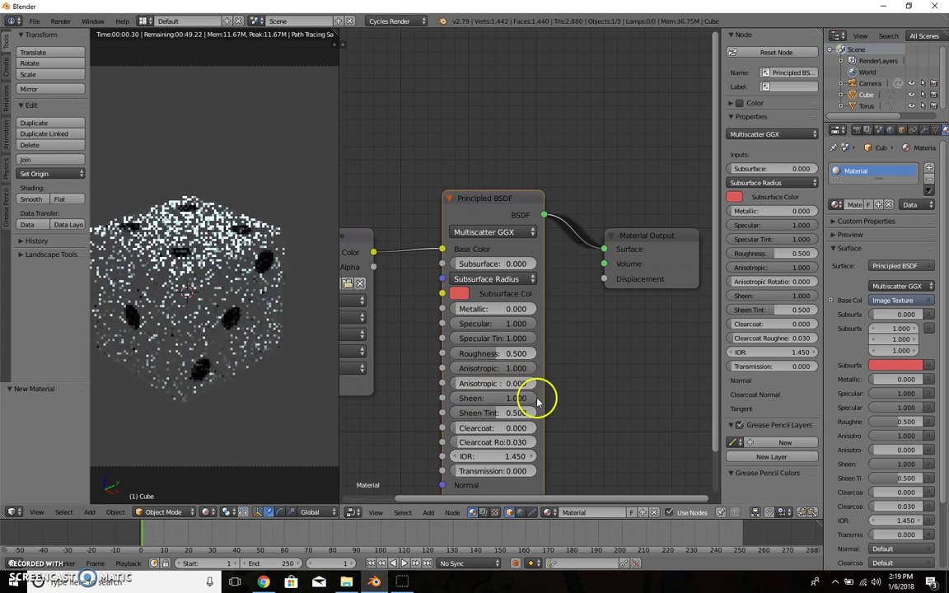
- Set both Clearcoat and Clearcoat Roughness to 1.000 on the die's Principled BSDF
scroll(206, 301, down, 5)
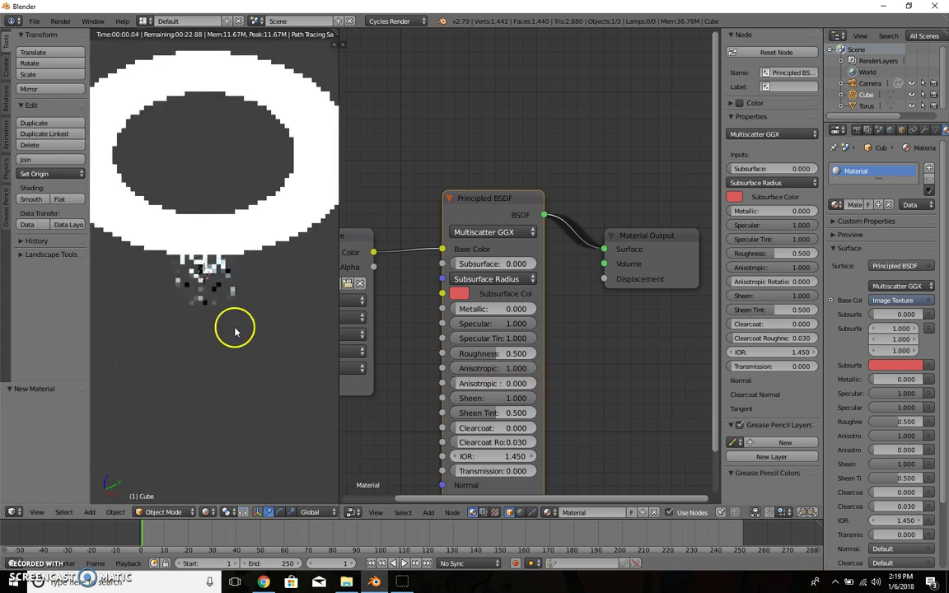
scroll(257, 301, up, 5)
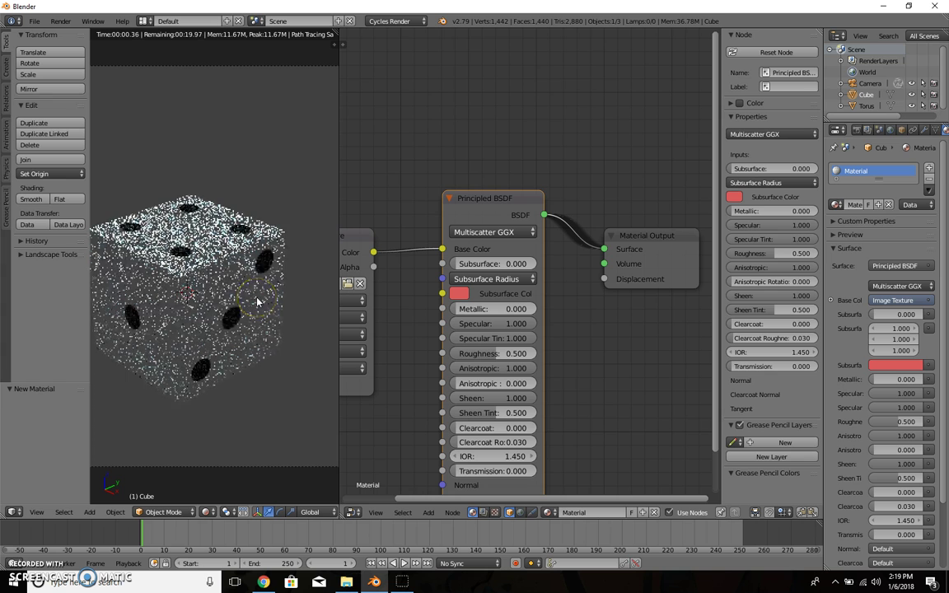
scroll(221, 296, down, 1)
drag(467, 424, 694, 433)
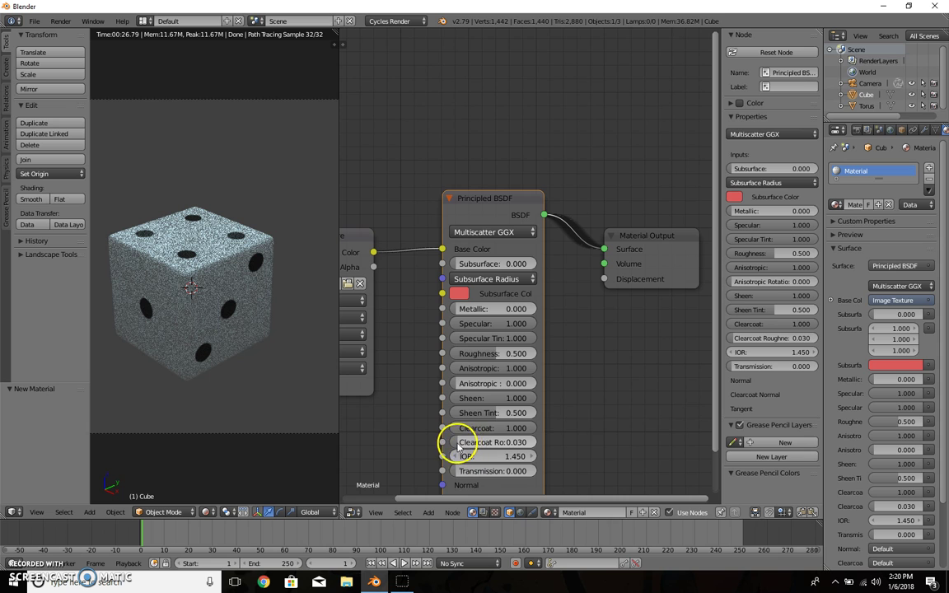
drag(463, 442, 535, 445)
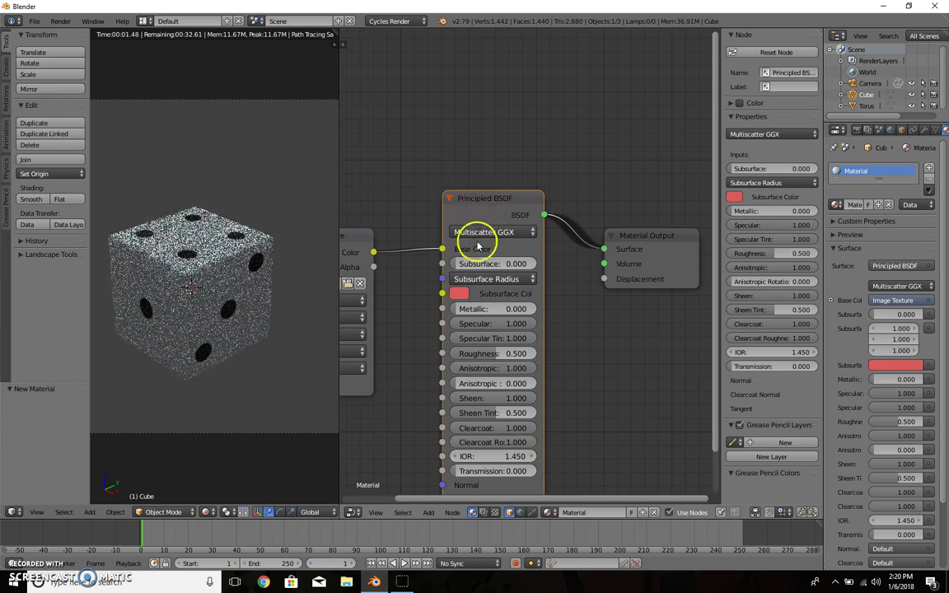
- Try the die's Subsurface at 1.000 and return it to 0.000
drag(466, 265, 590, 259)
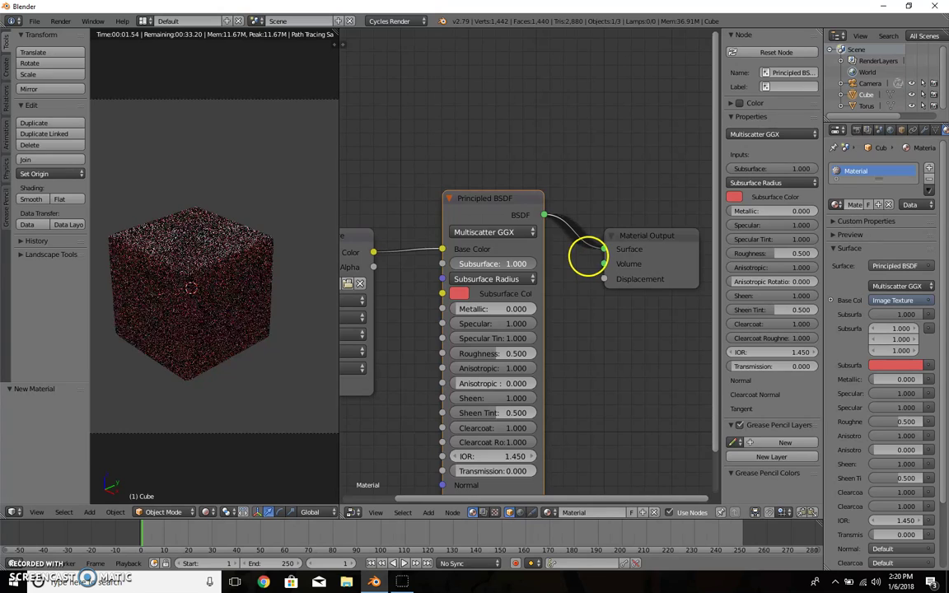
drag(591, 258, 322, 227)
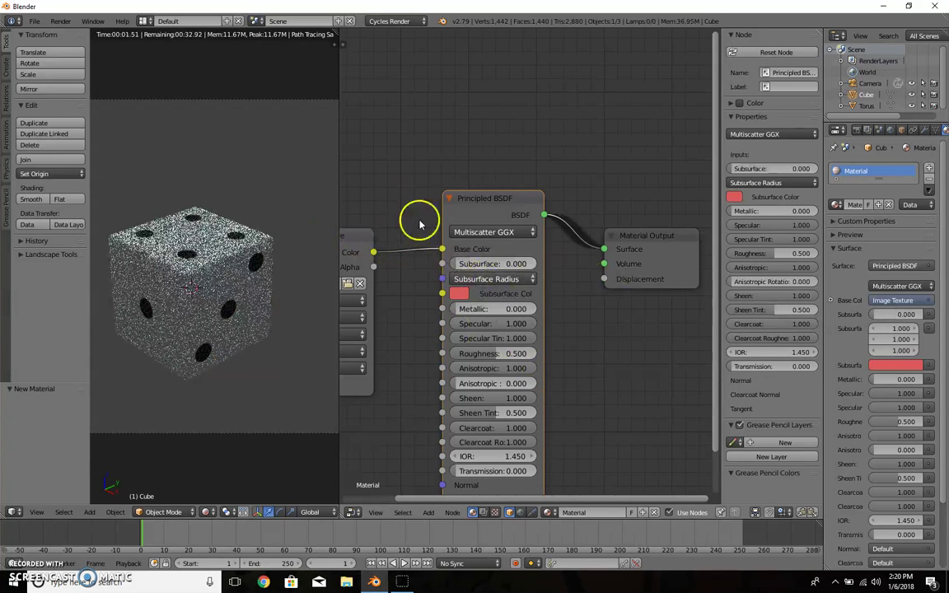
- Widen the Principled BSDF node slightly and set its Roughness to 0.000
drag(444, 219, 420, 228)
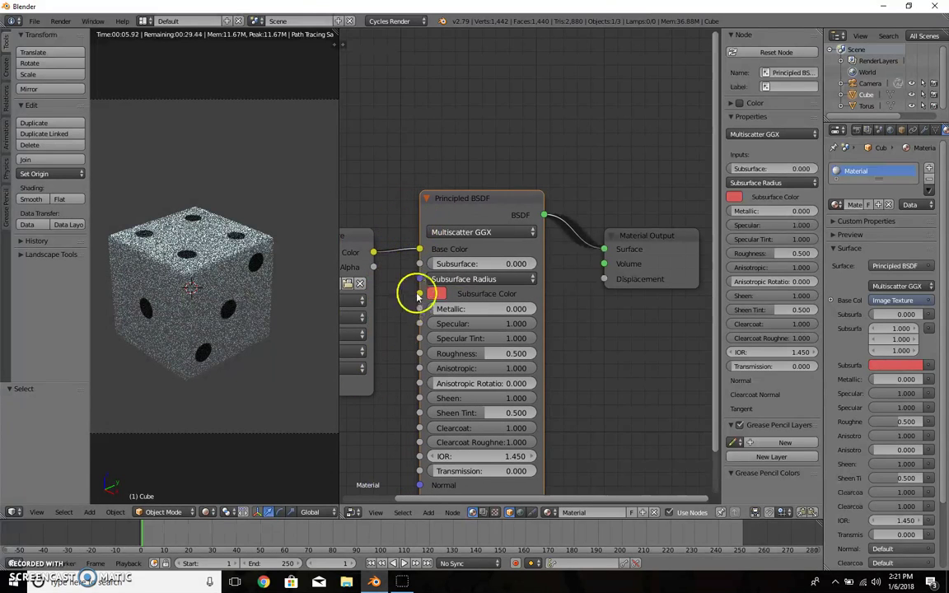
scroll(486, 314, down, 2)
scroll(528, 280, up, 2)
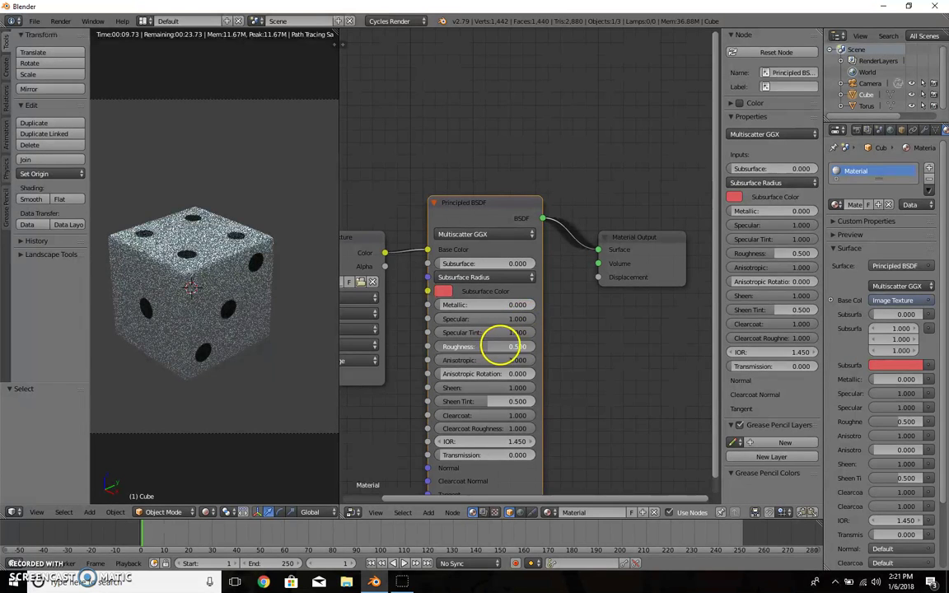
drag(499, 346, 572, 329)
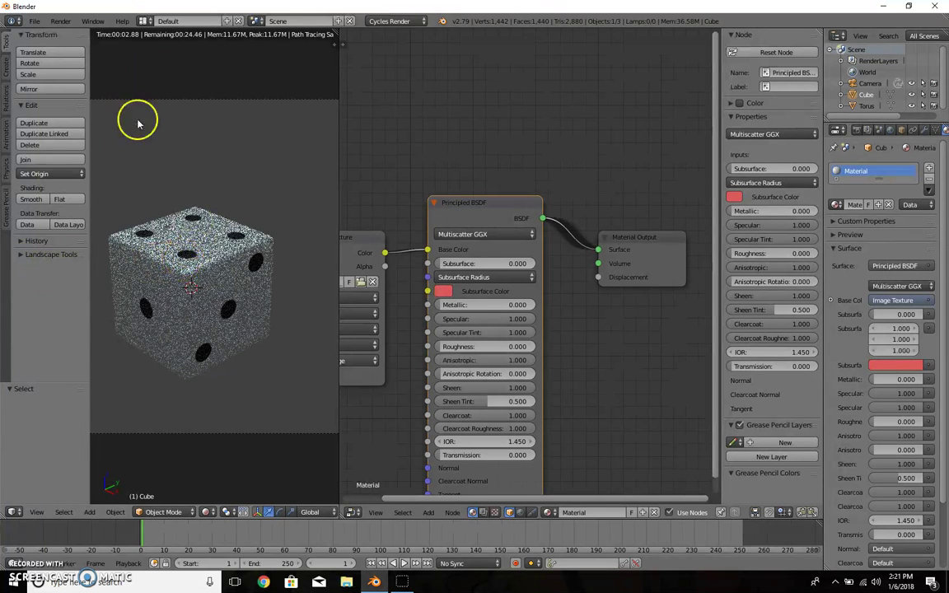
- Check the die's framing in the camera view and start rendering a still image
scroll(148, 190, down, 2)
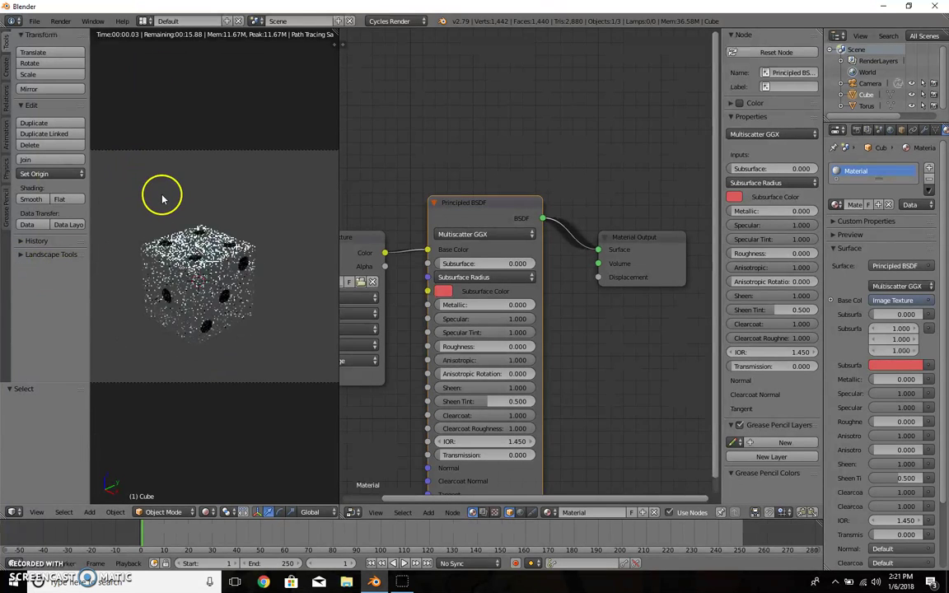
scroll(163, 198, down, 2)
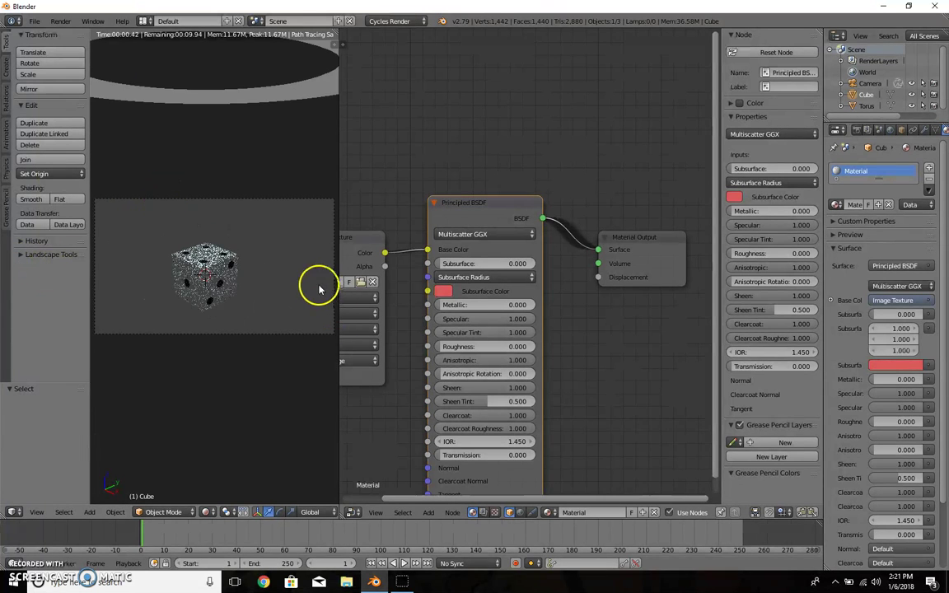
click(60, 22)
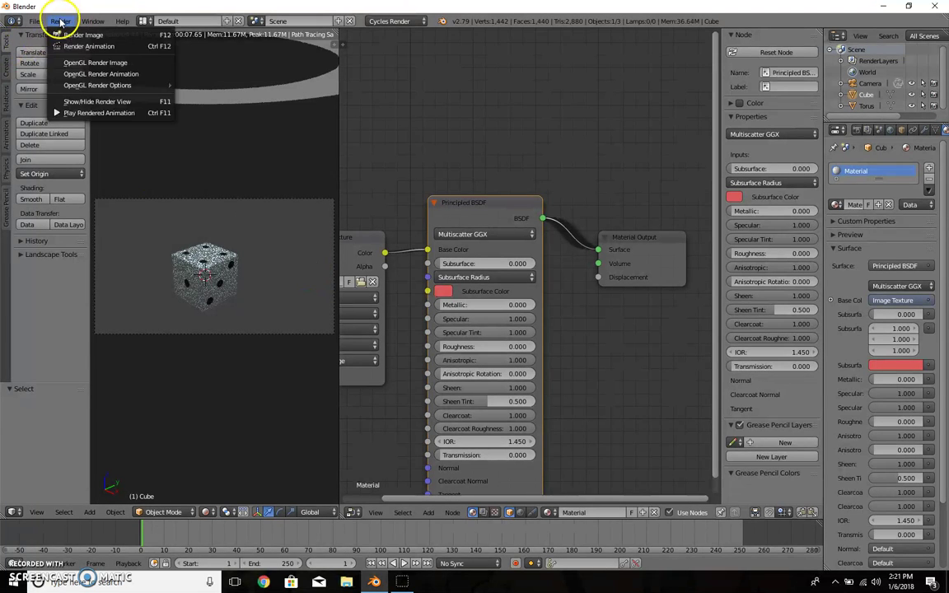
click(73, 36)
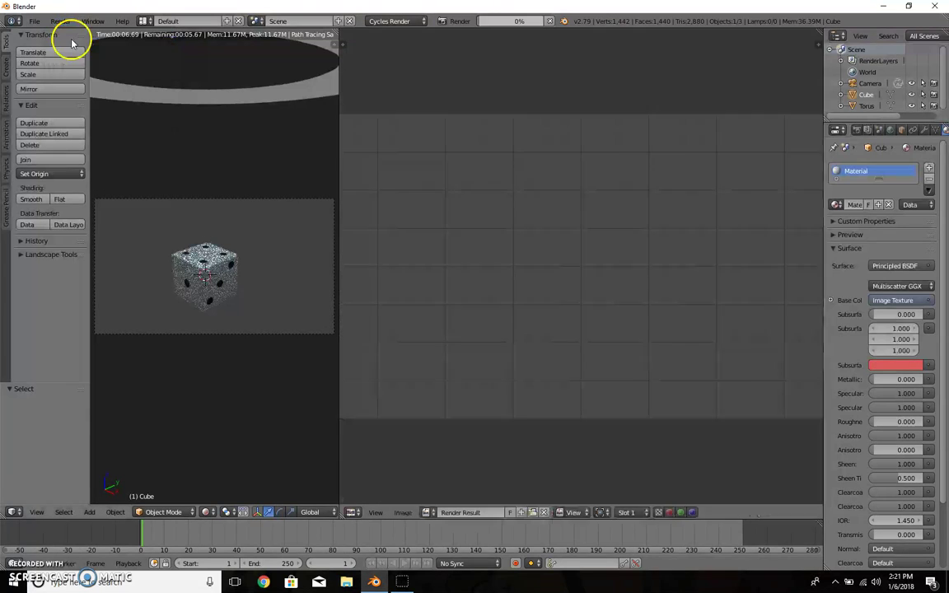